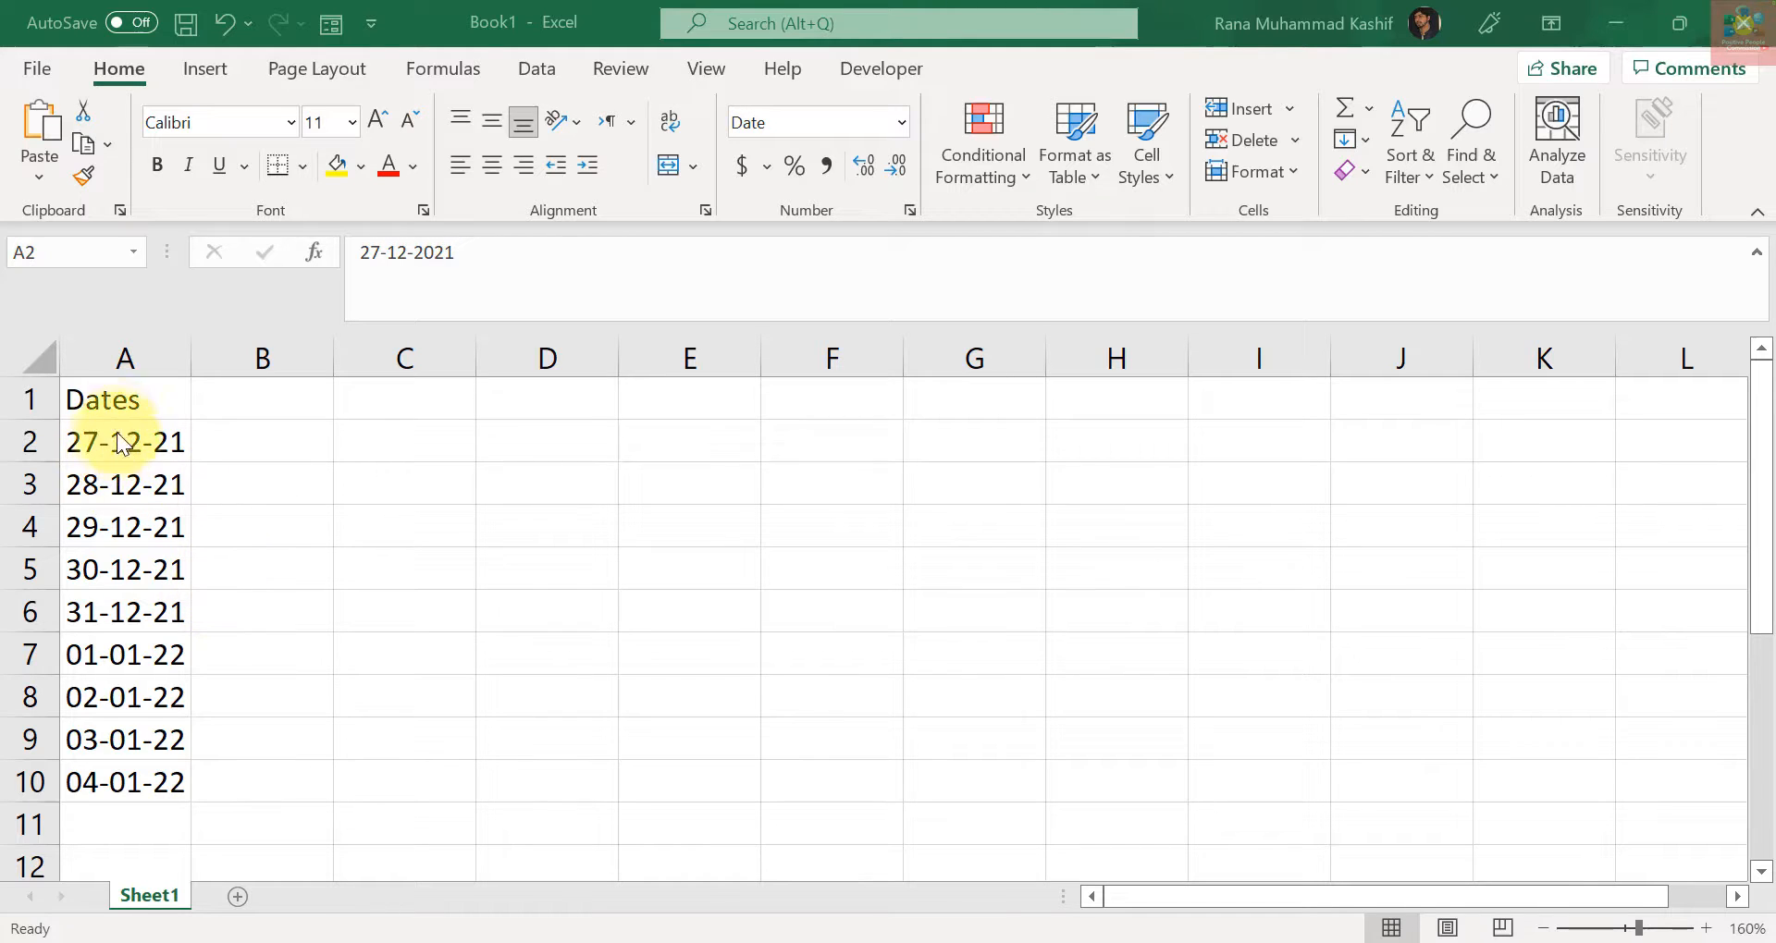
Apply the custom number format dddd to all of column A and check the underlying dates in A4 and A5.
{"action": "left_click", "coordinate": [119, 358]}
{"action": "left_click", "coordinate": [118, 355]}
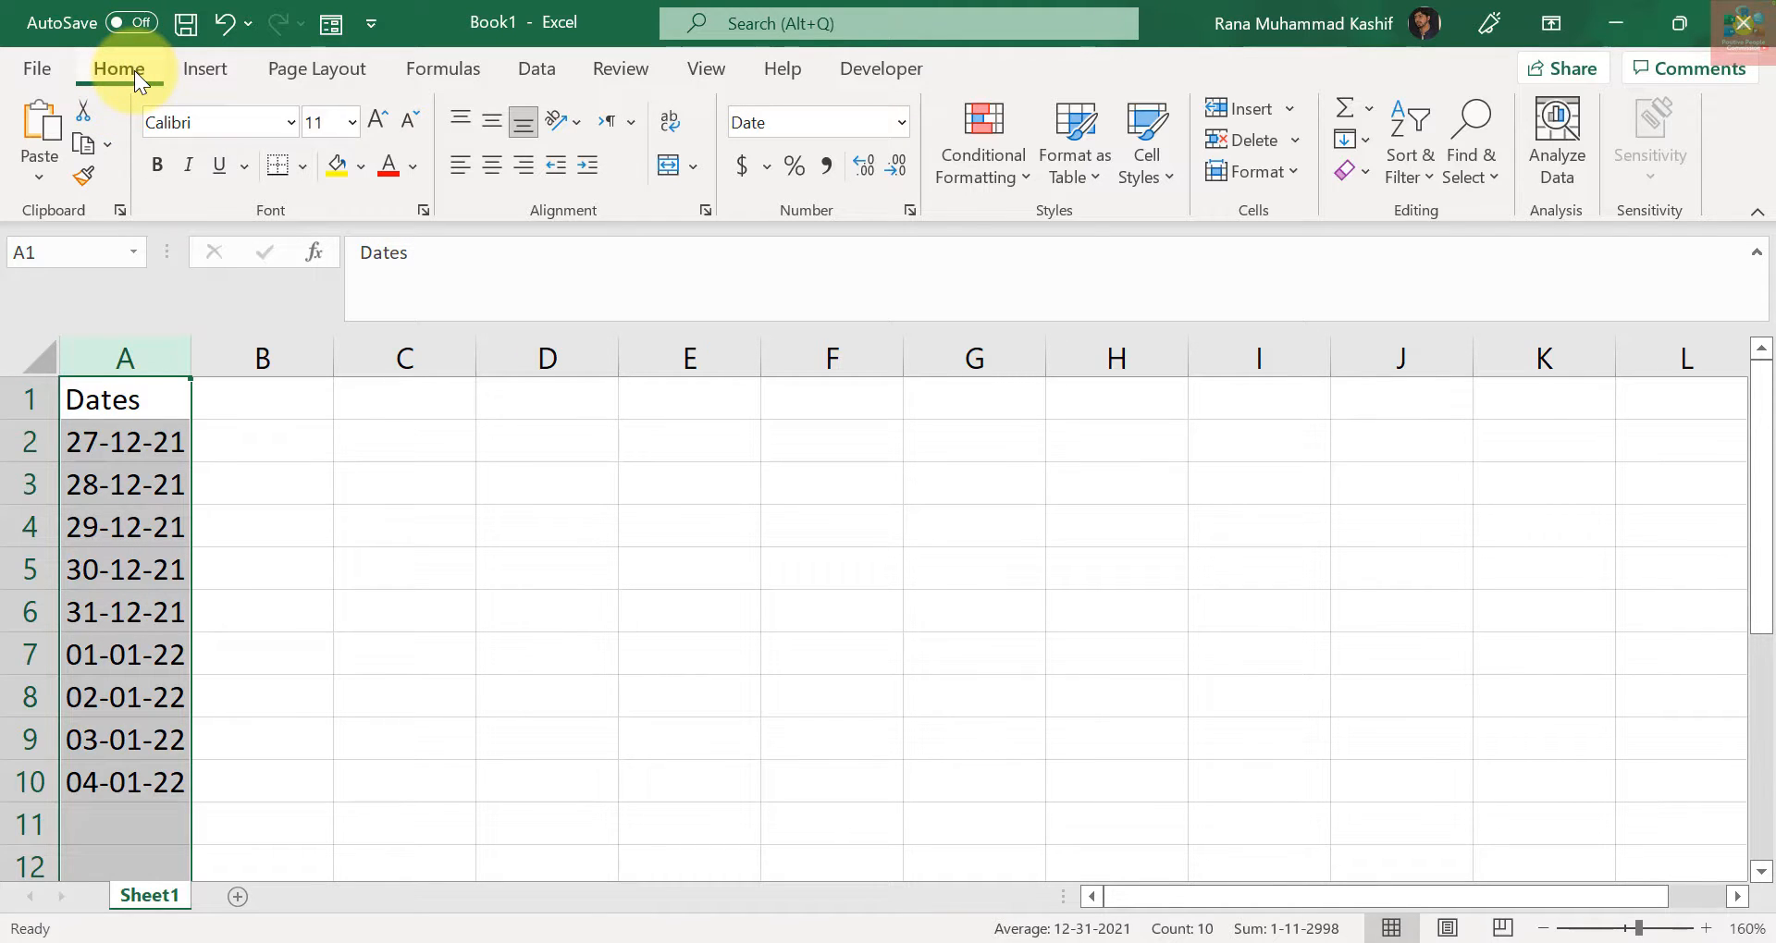
{"action": "left_click", "coordinate": [901, 212]}
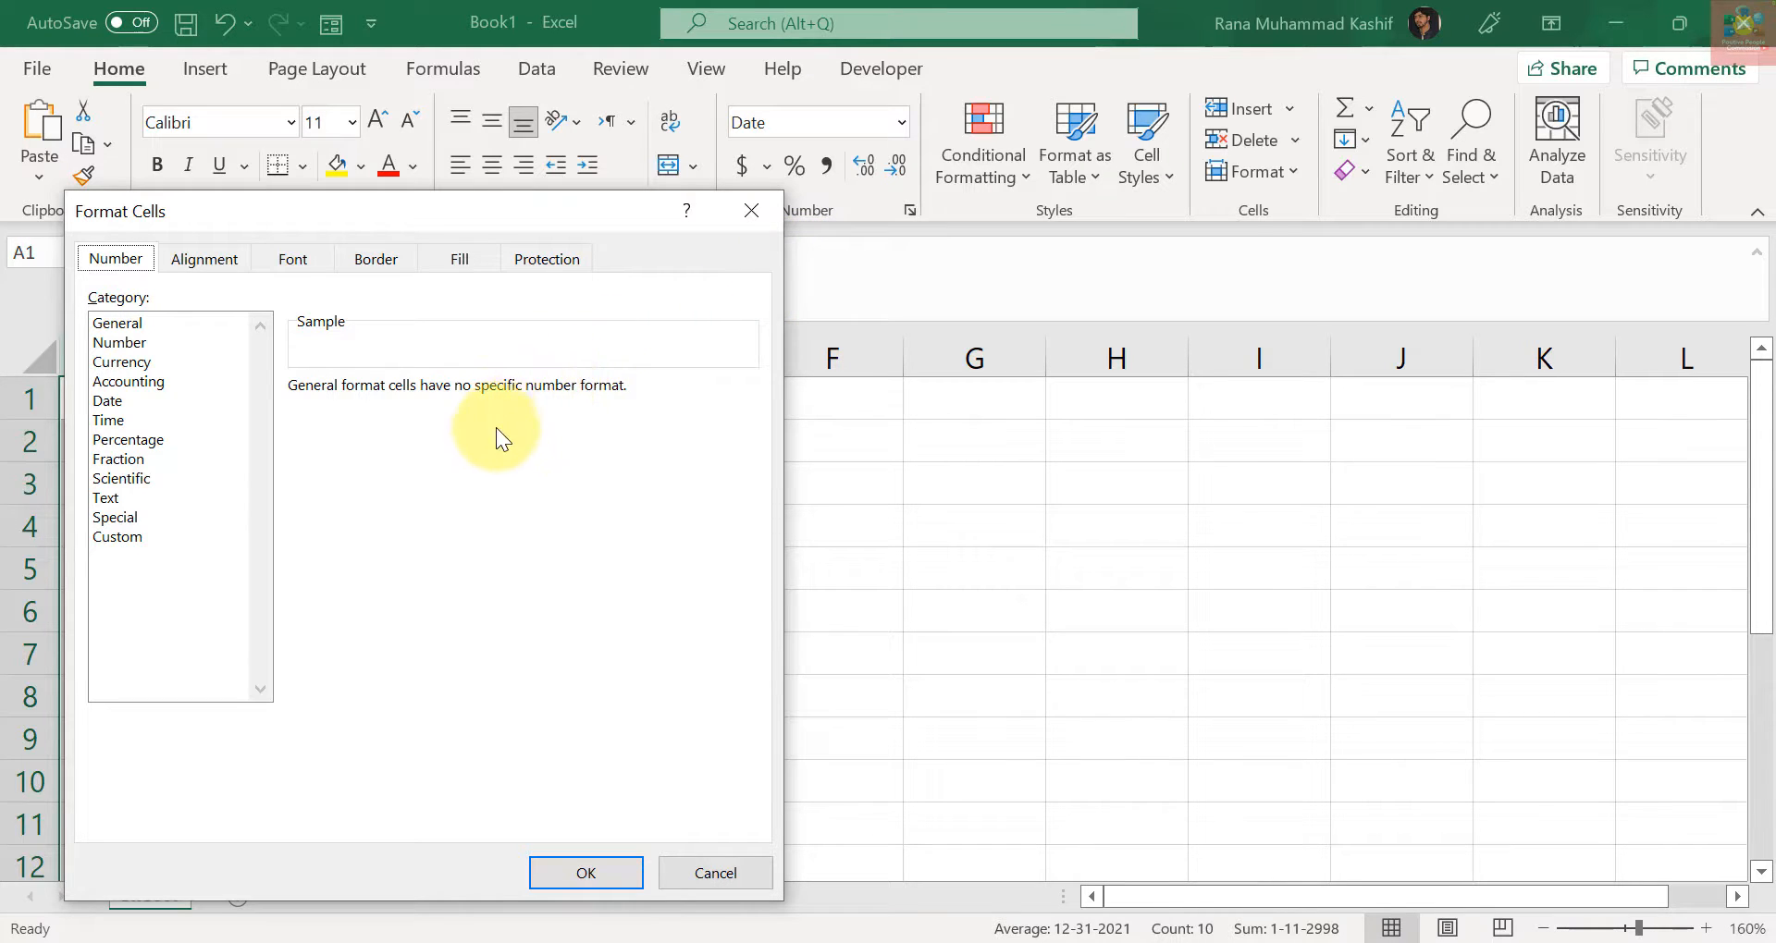
{"action": "left_click", "coordinate": [165, 536]}
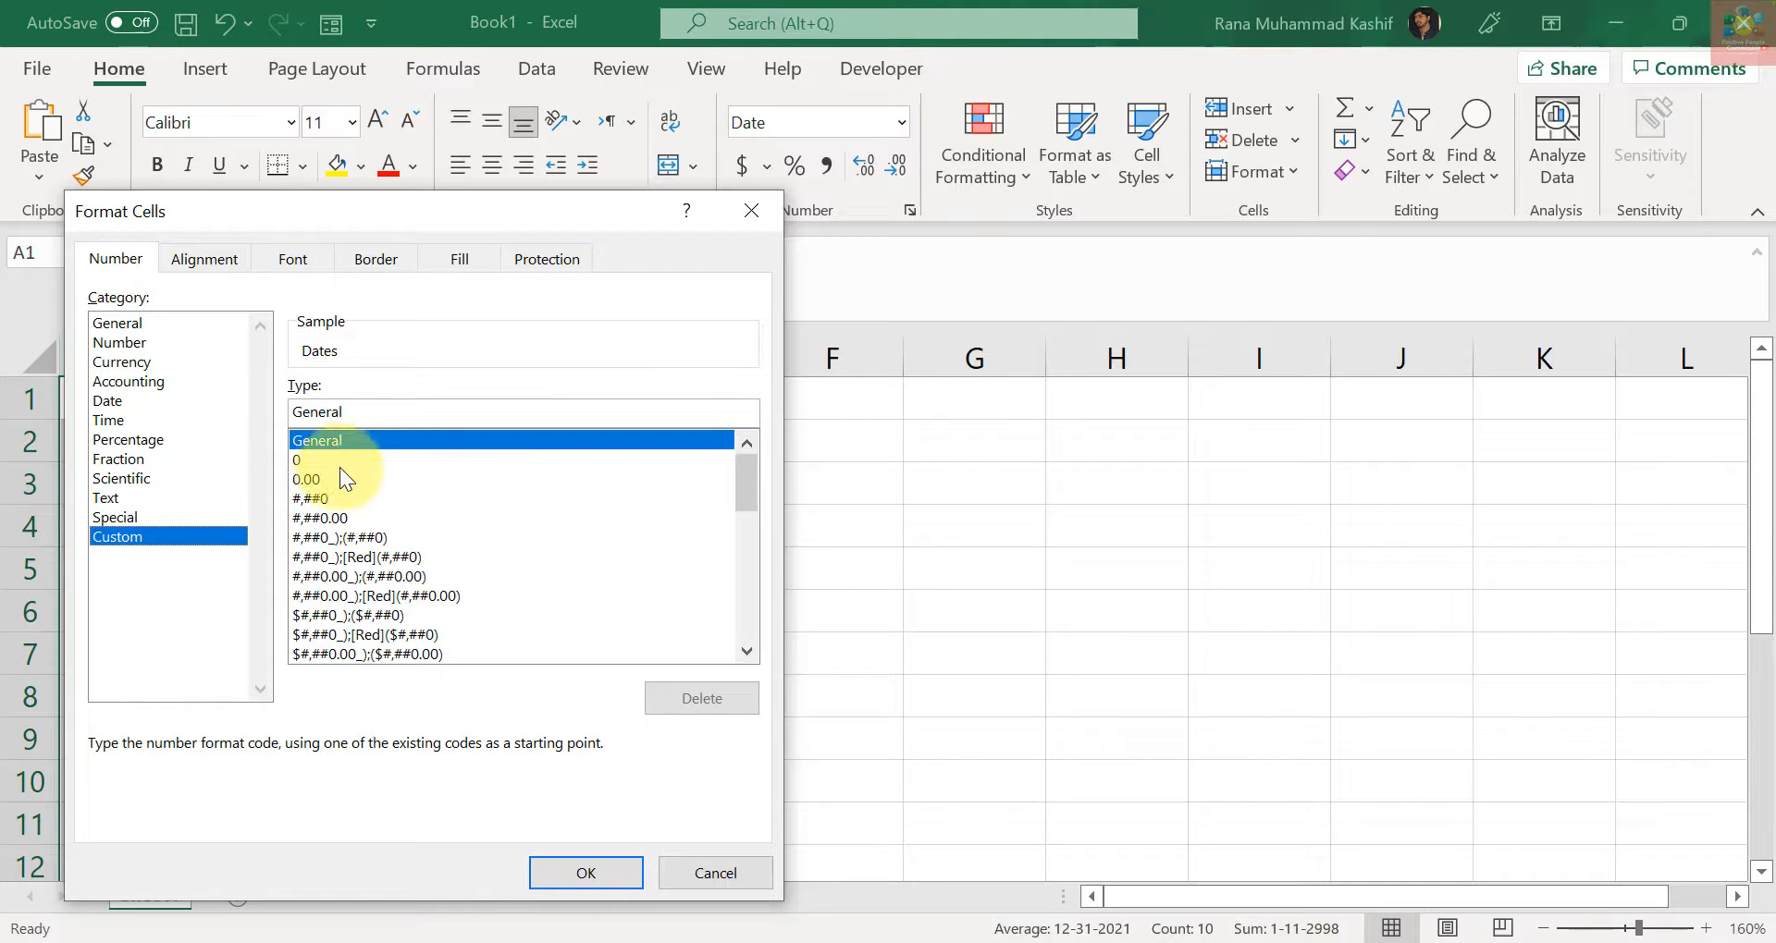
{"action": "left_click", "coordinate": [327, 408]}
{"action": "type", "text": "d"}
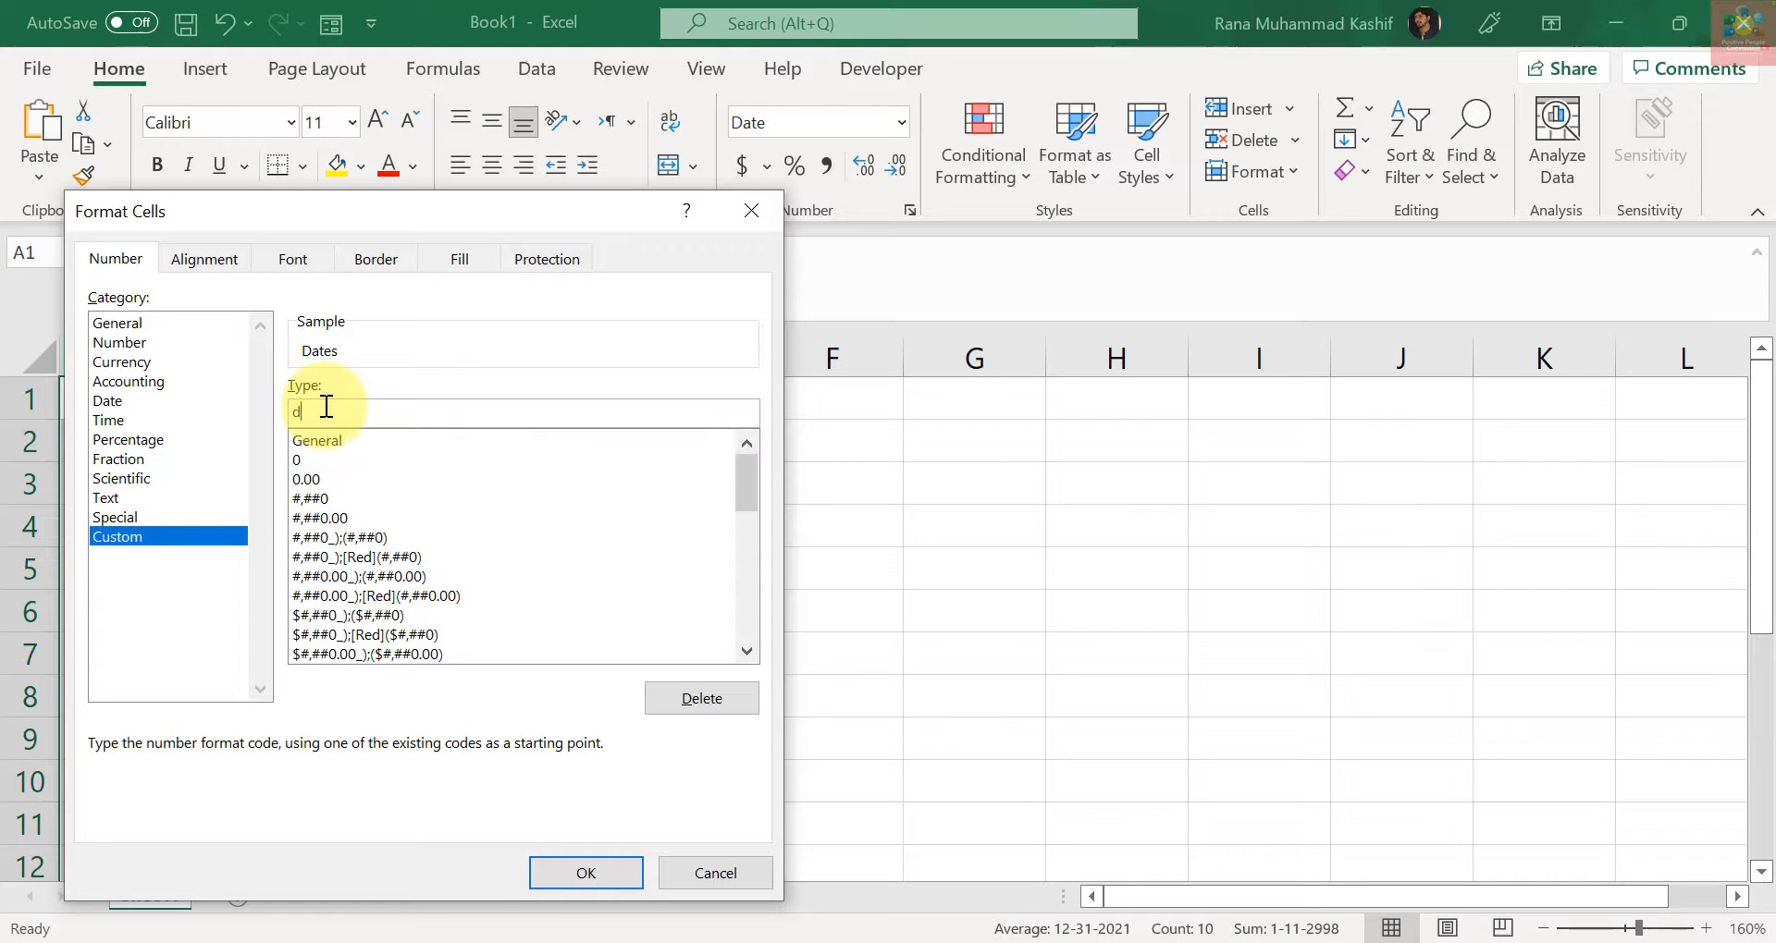
{"action": "type", "text": "ddd"}
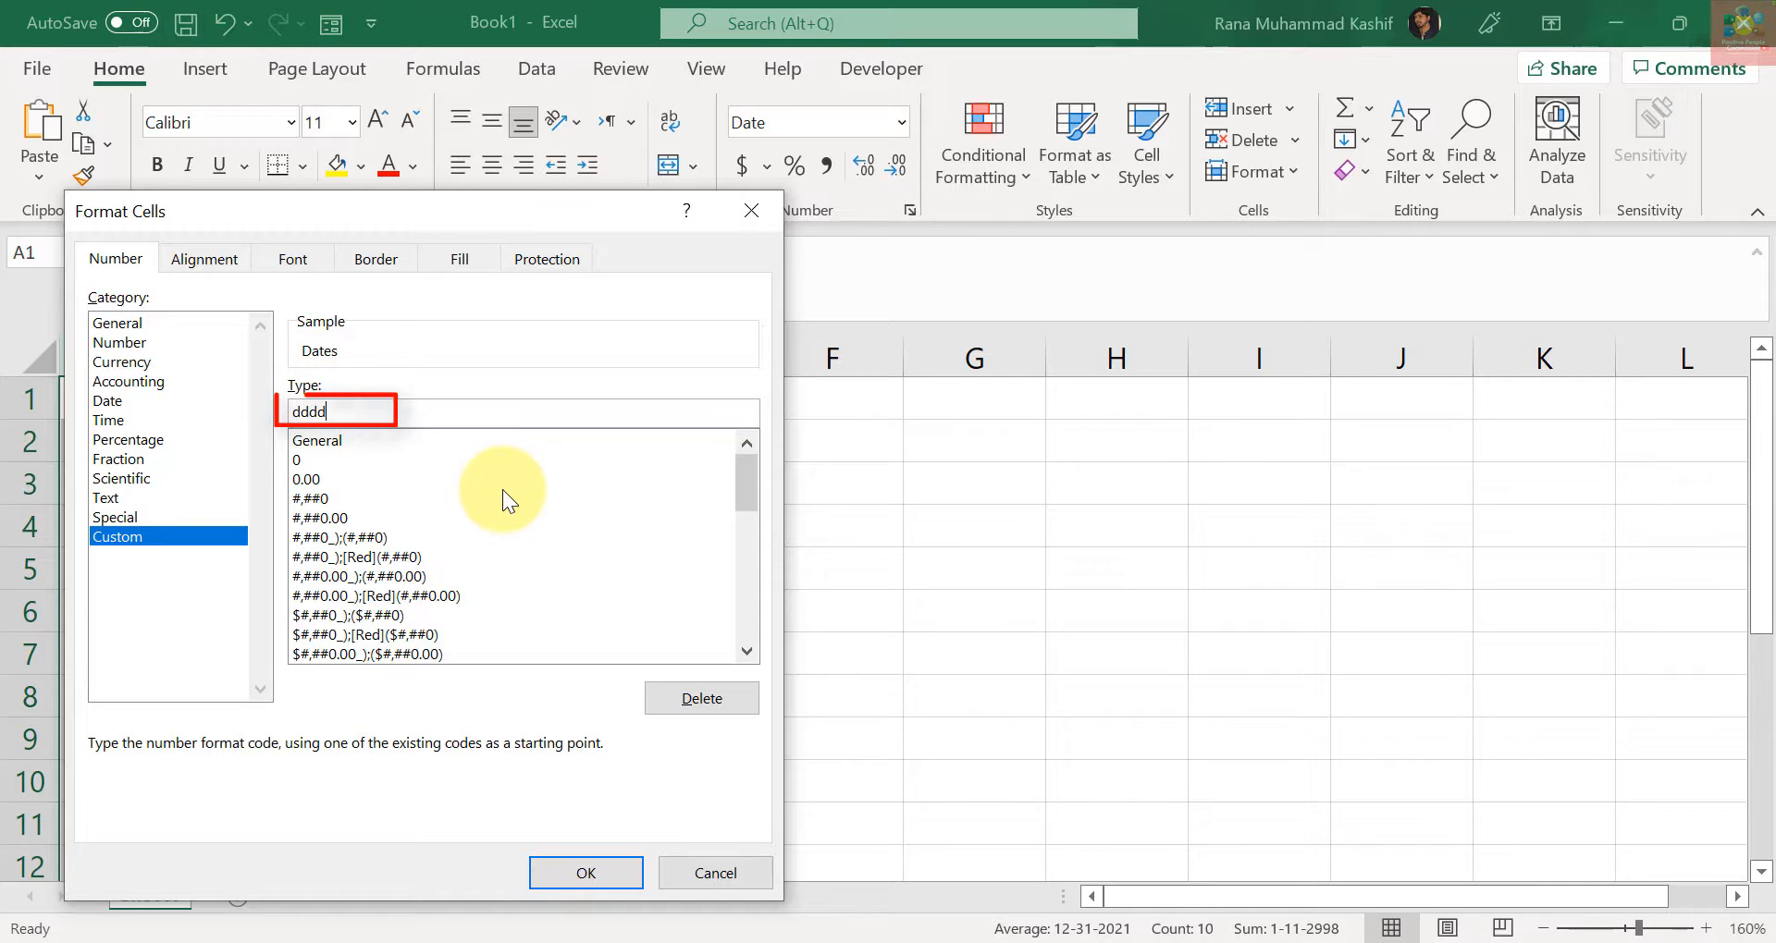
{"action": "left_click", "coordinate": [579, 868]}
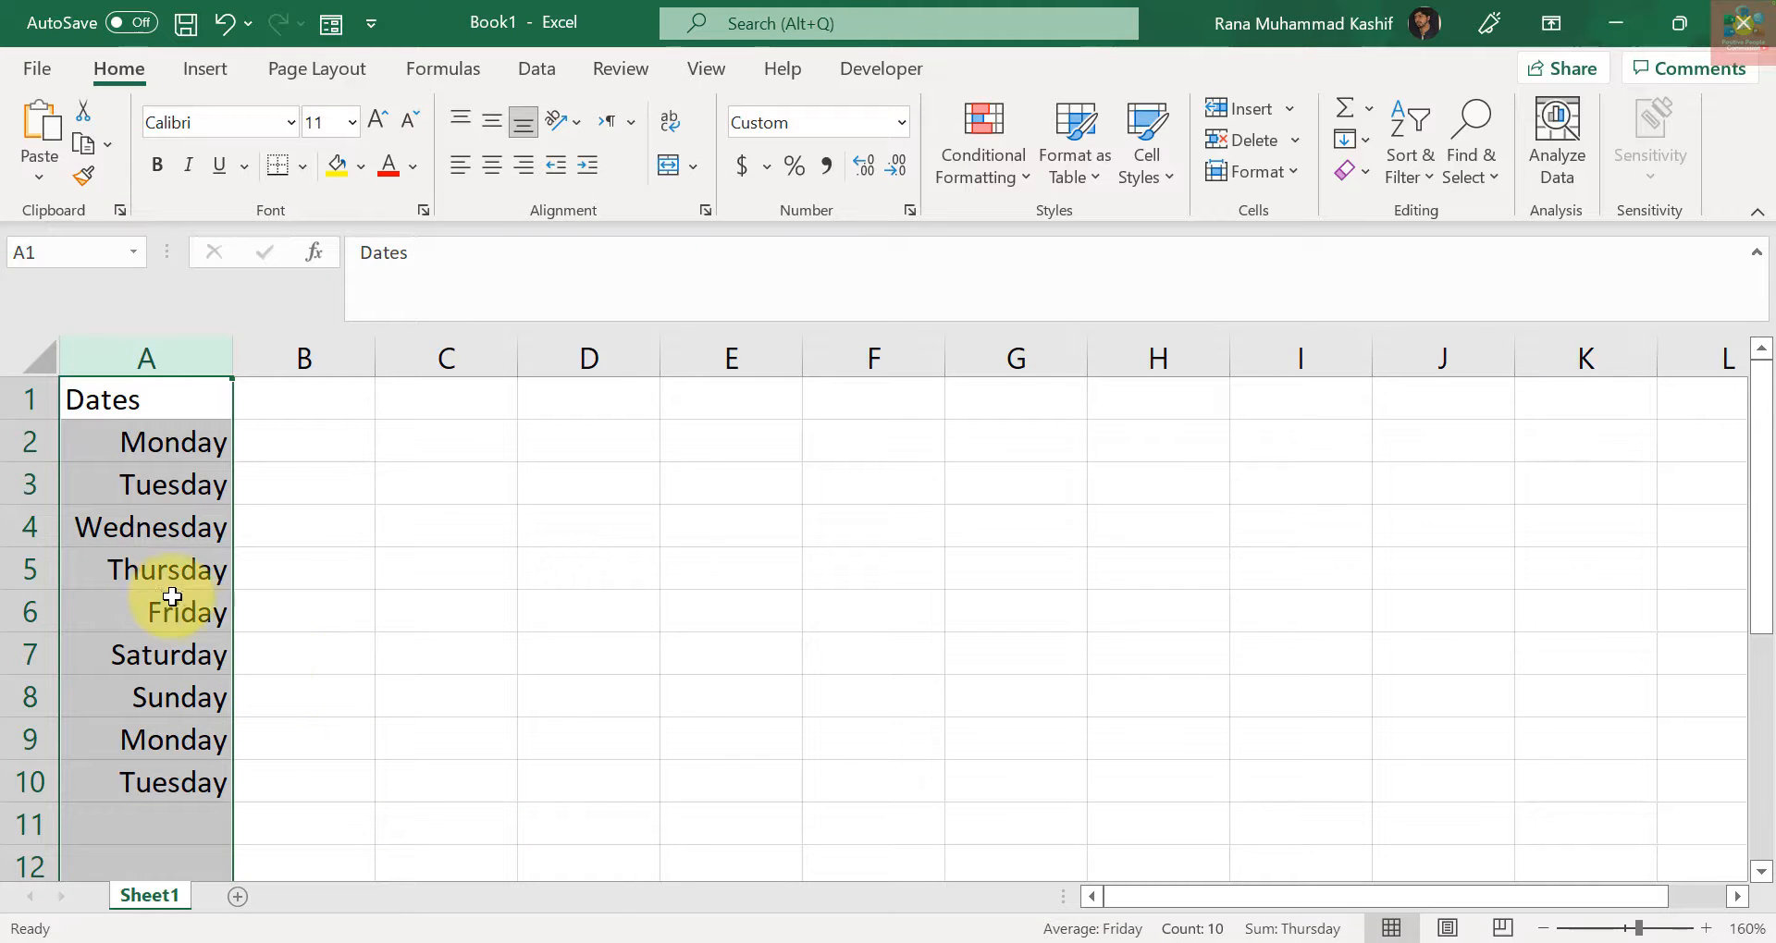
{"action": "left_click", "coordinate": [131, 510]}
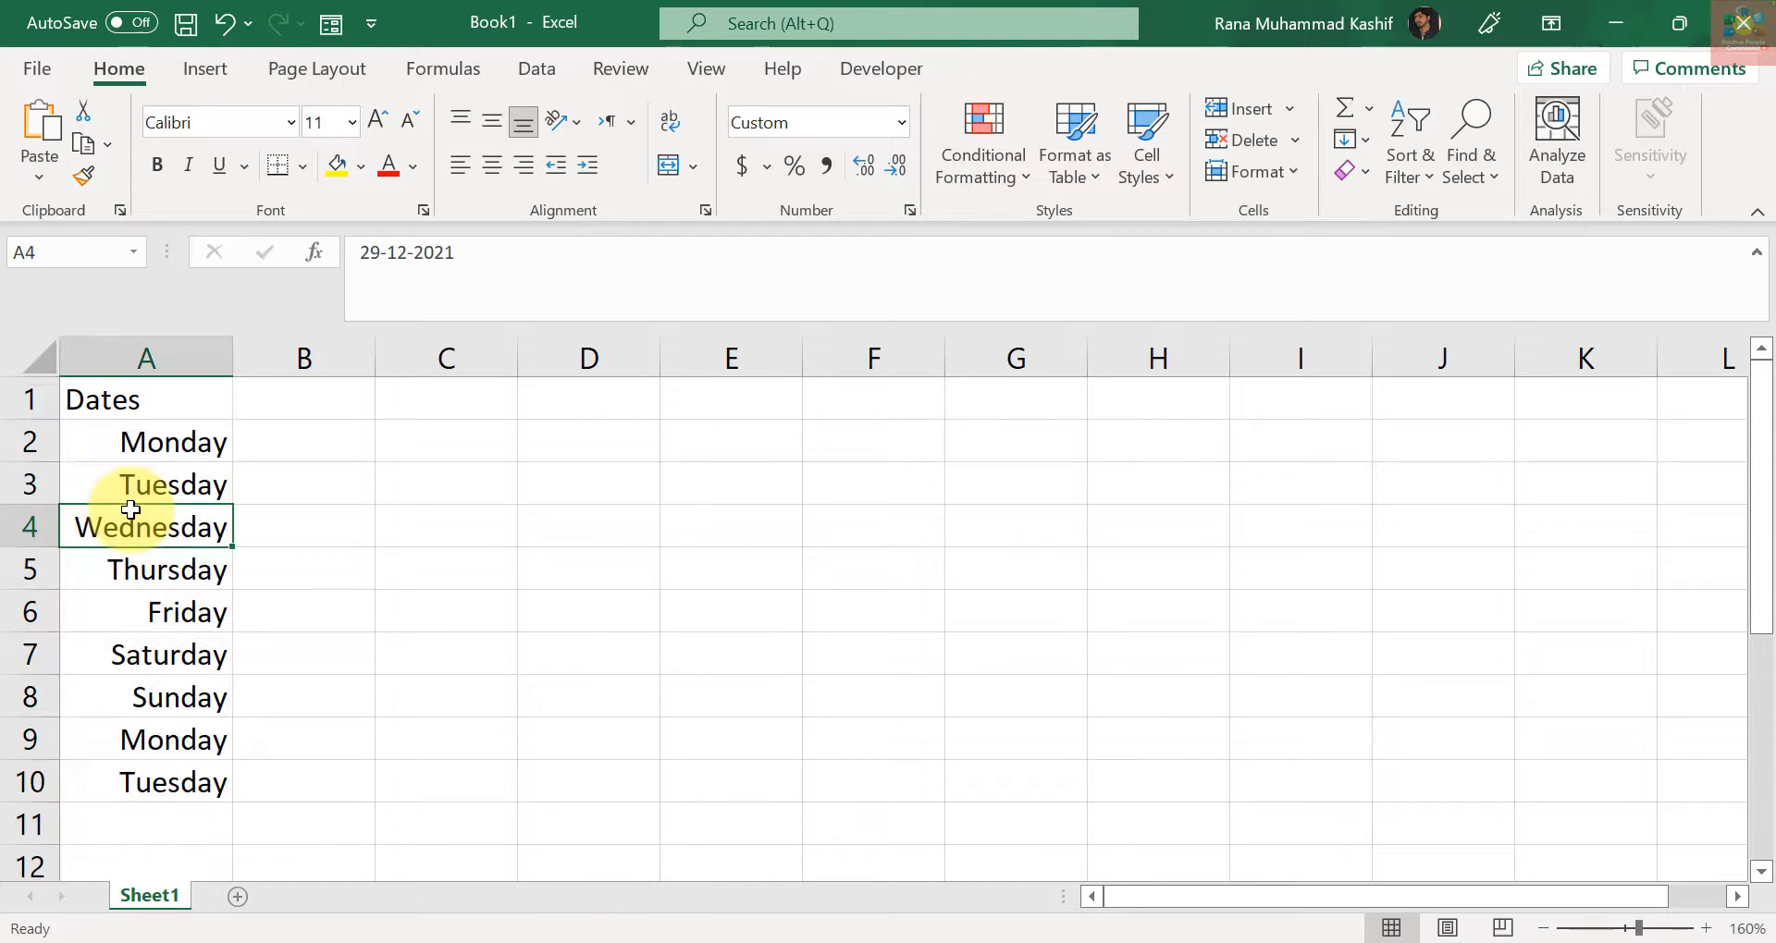
{"action": "left_click", "coordinate": [139, 568]}
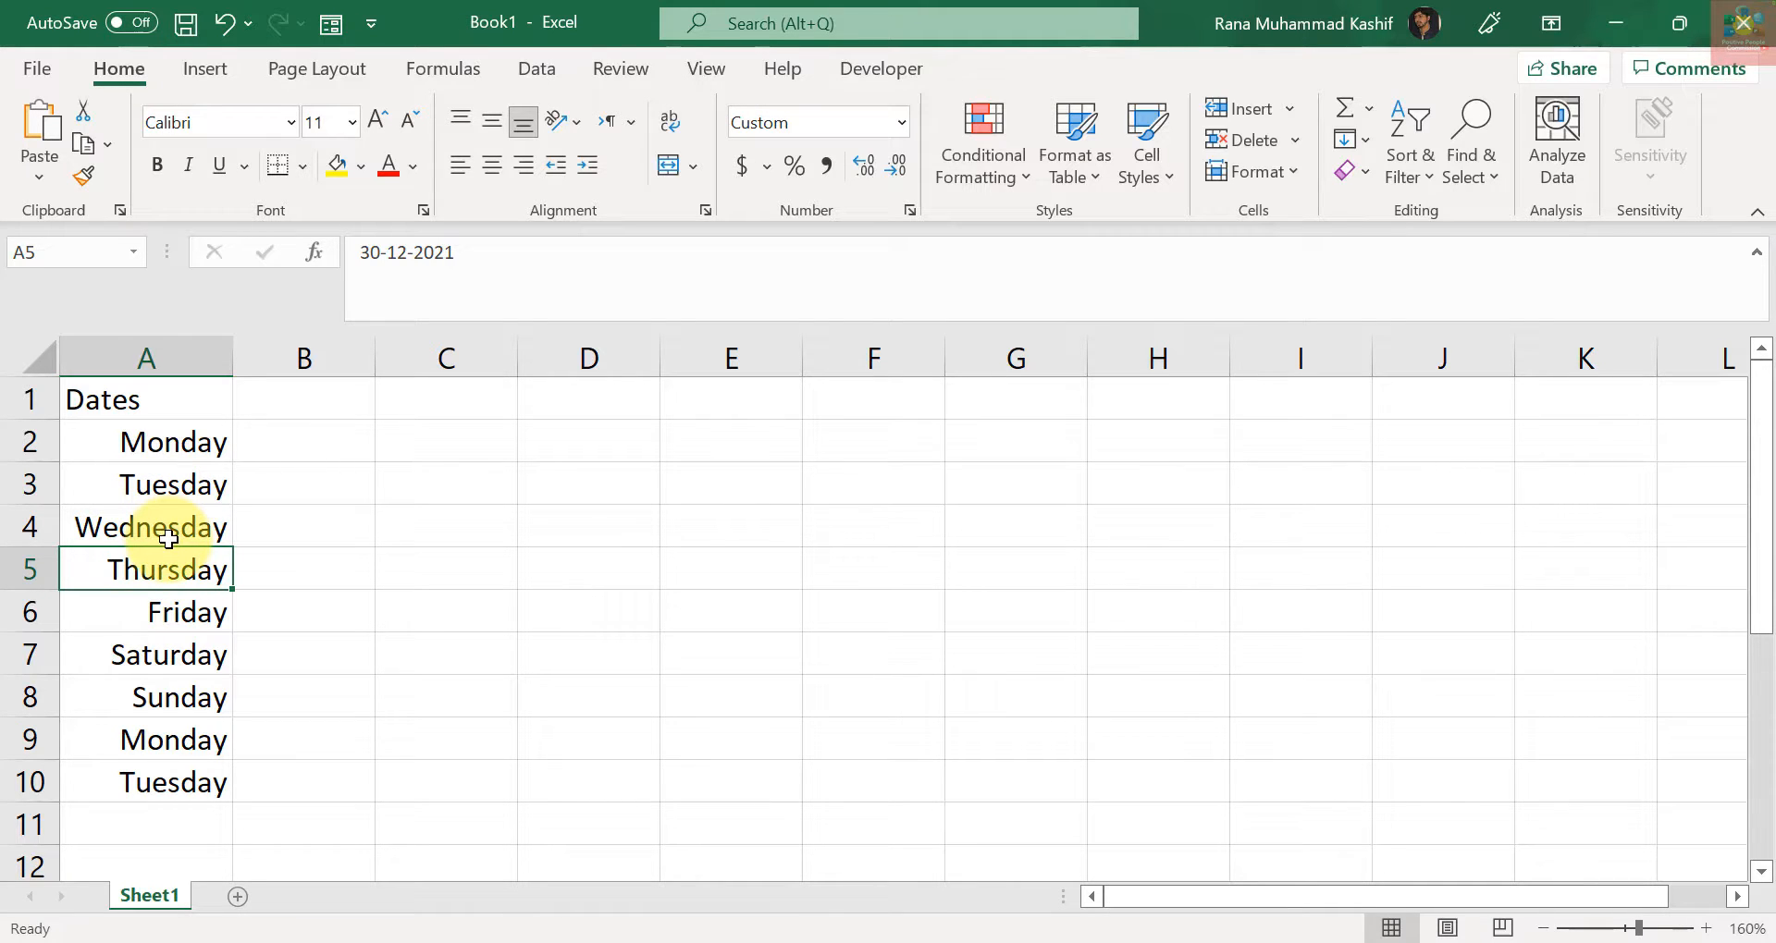
Enter the text "Dec 29 2021" in cell C4.
{"action": "left_click", "coordinate": [392, 520]}
{"action": "type", "text": "Dec "}
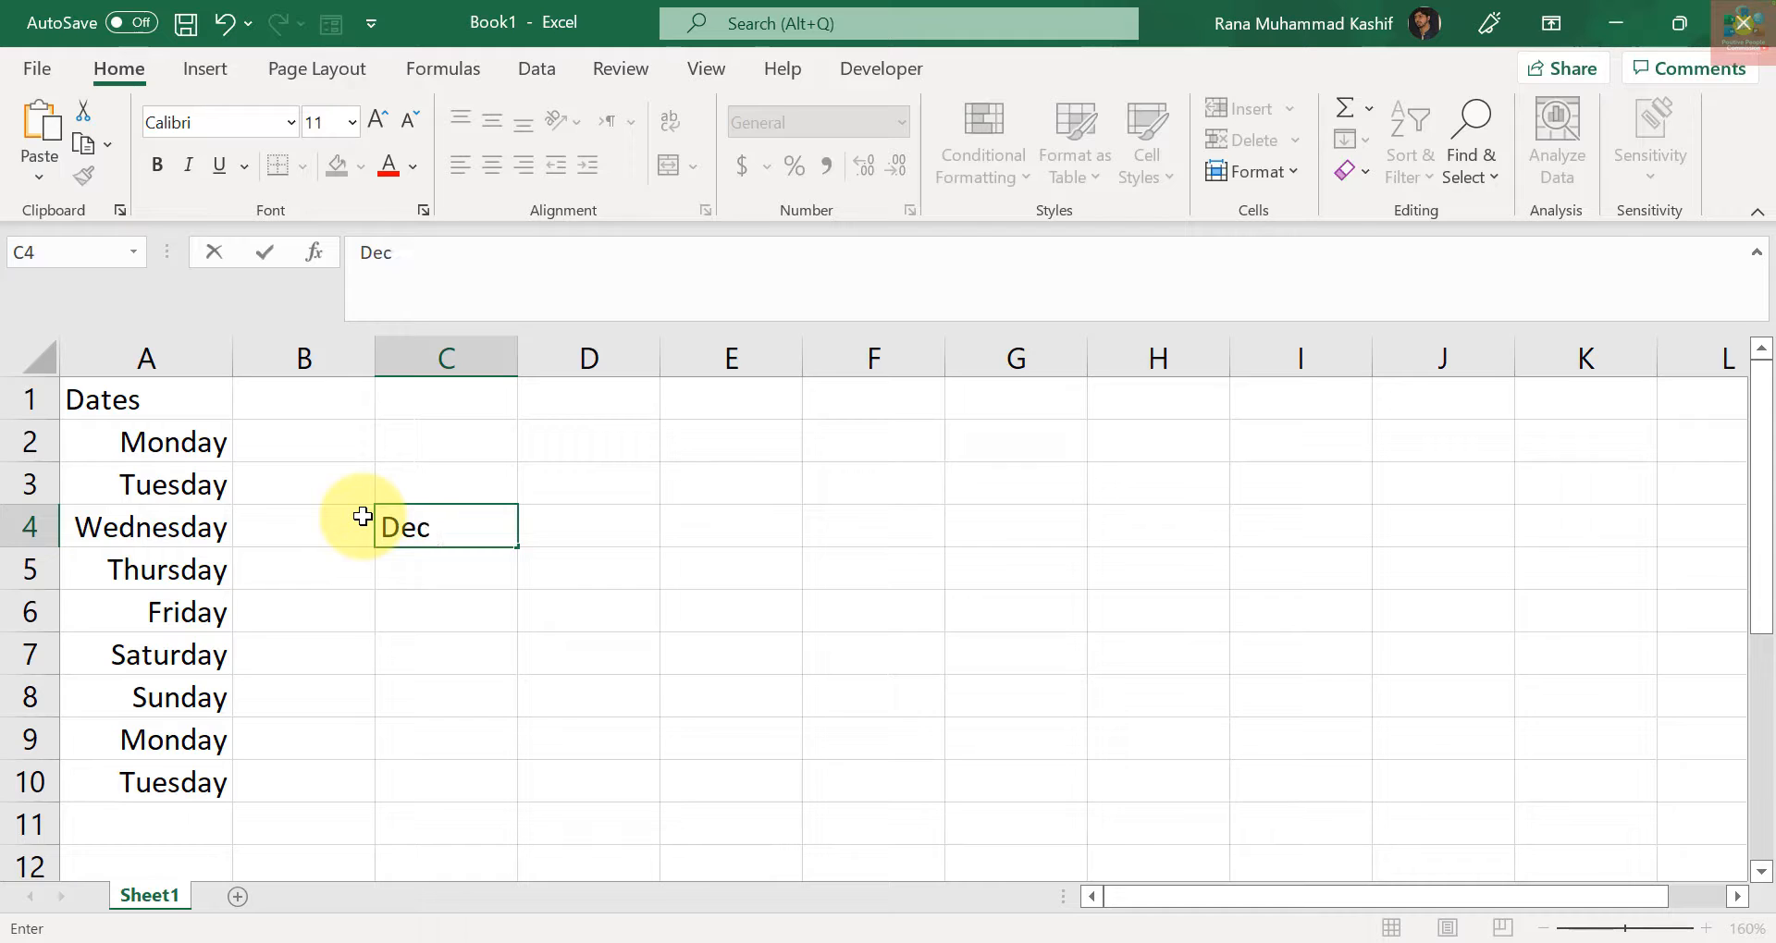
{"action": "type", "text": "29 202"}
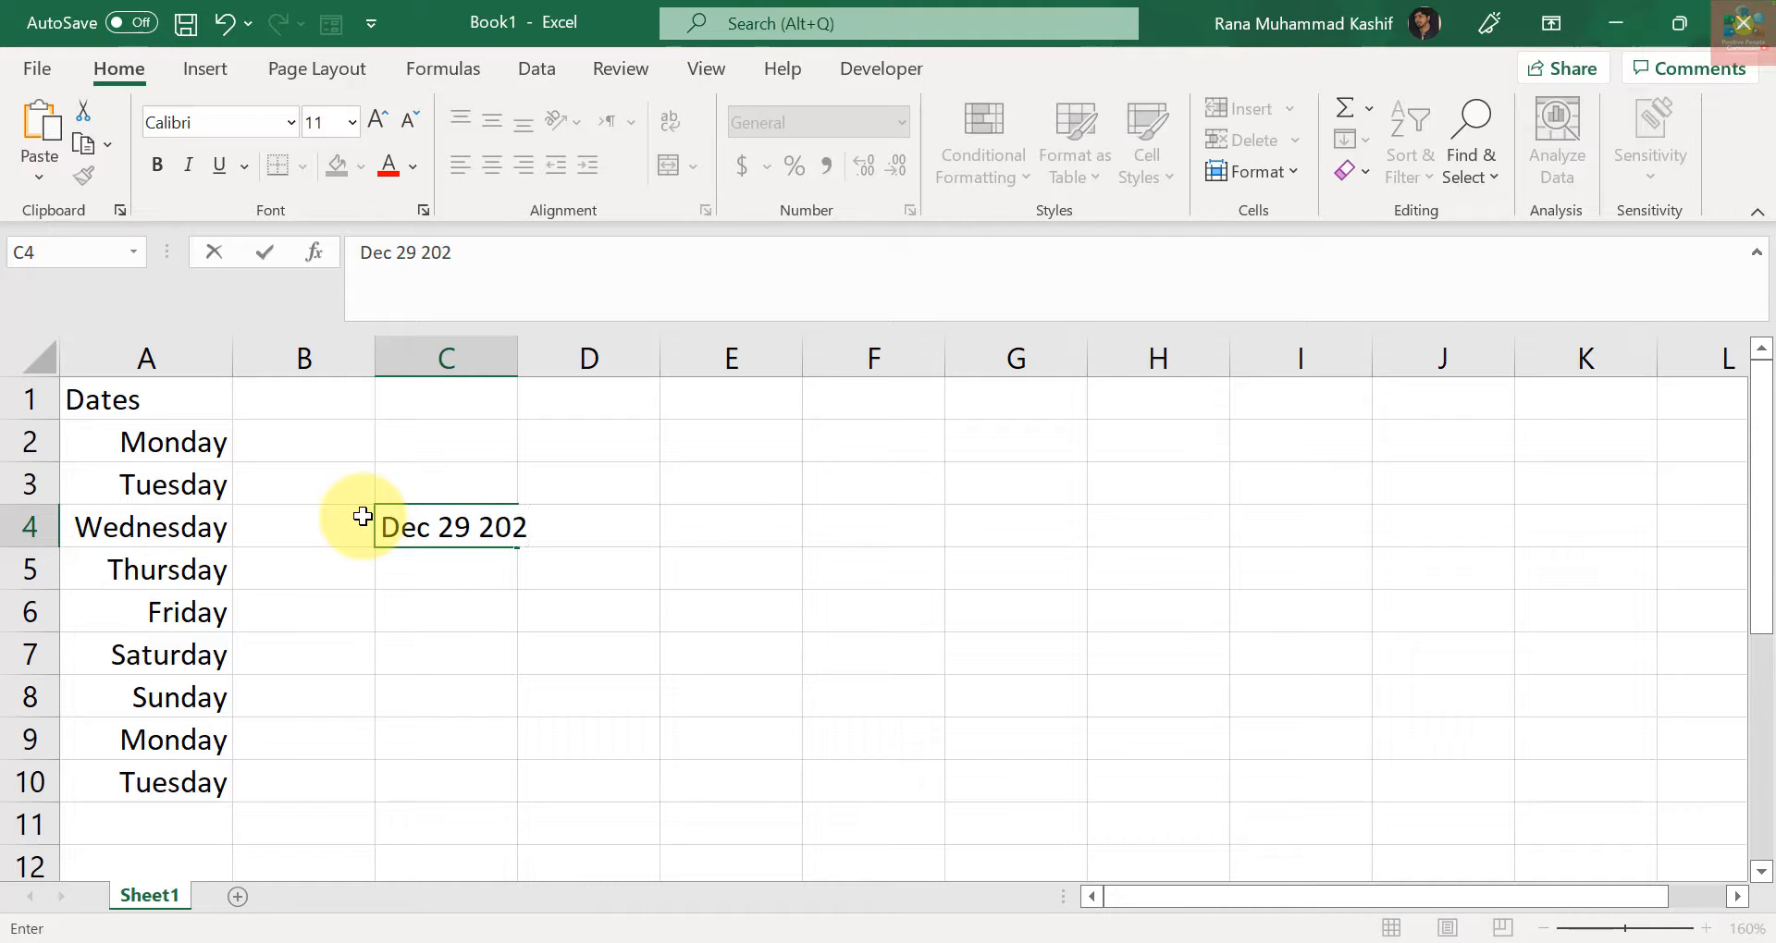
{"action": "type", "text": "1"}
{"action": "key", "text": "Return"}
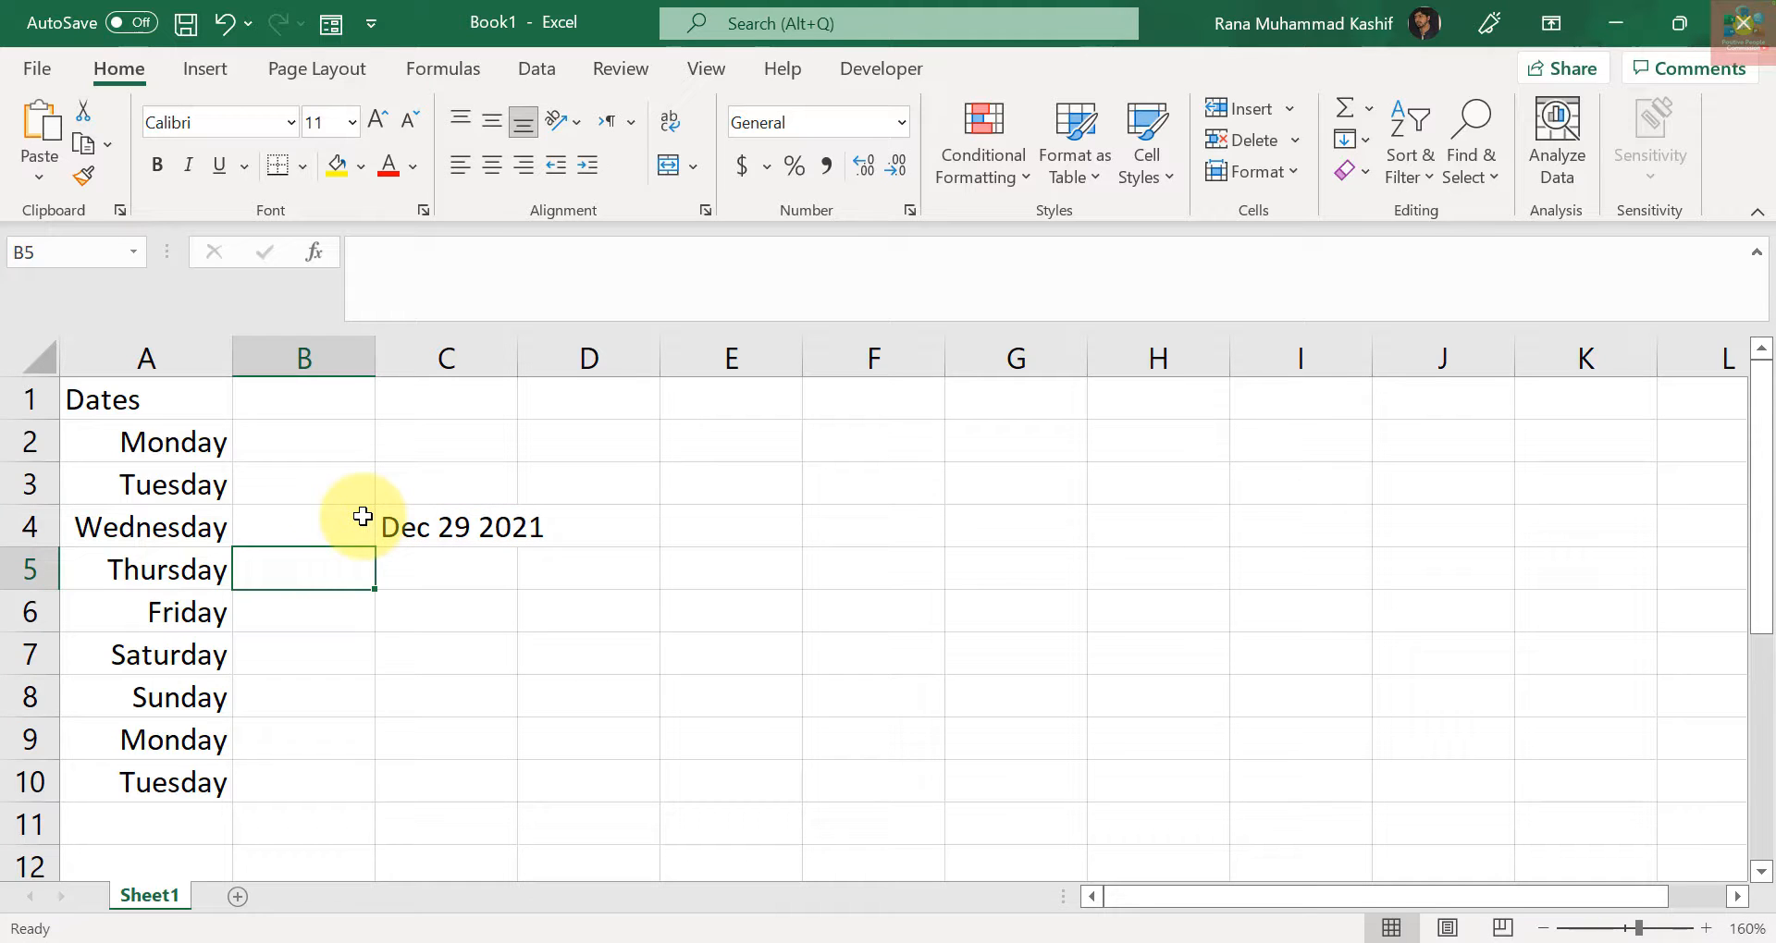
Copy the date text from C4 into cell A11, below the last entry in the Dates column.
{"action": "left_click", "coordinate": [362, 516]}
{"action": "key", "text": "Right"}
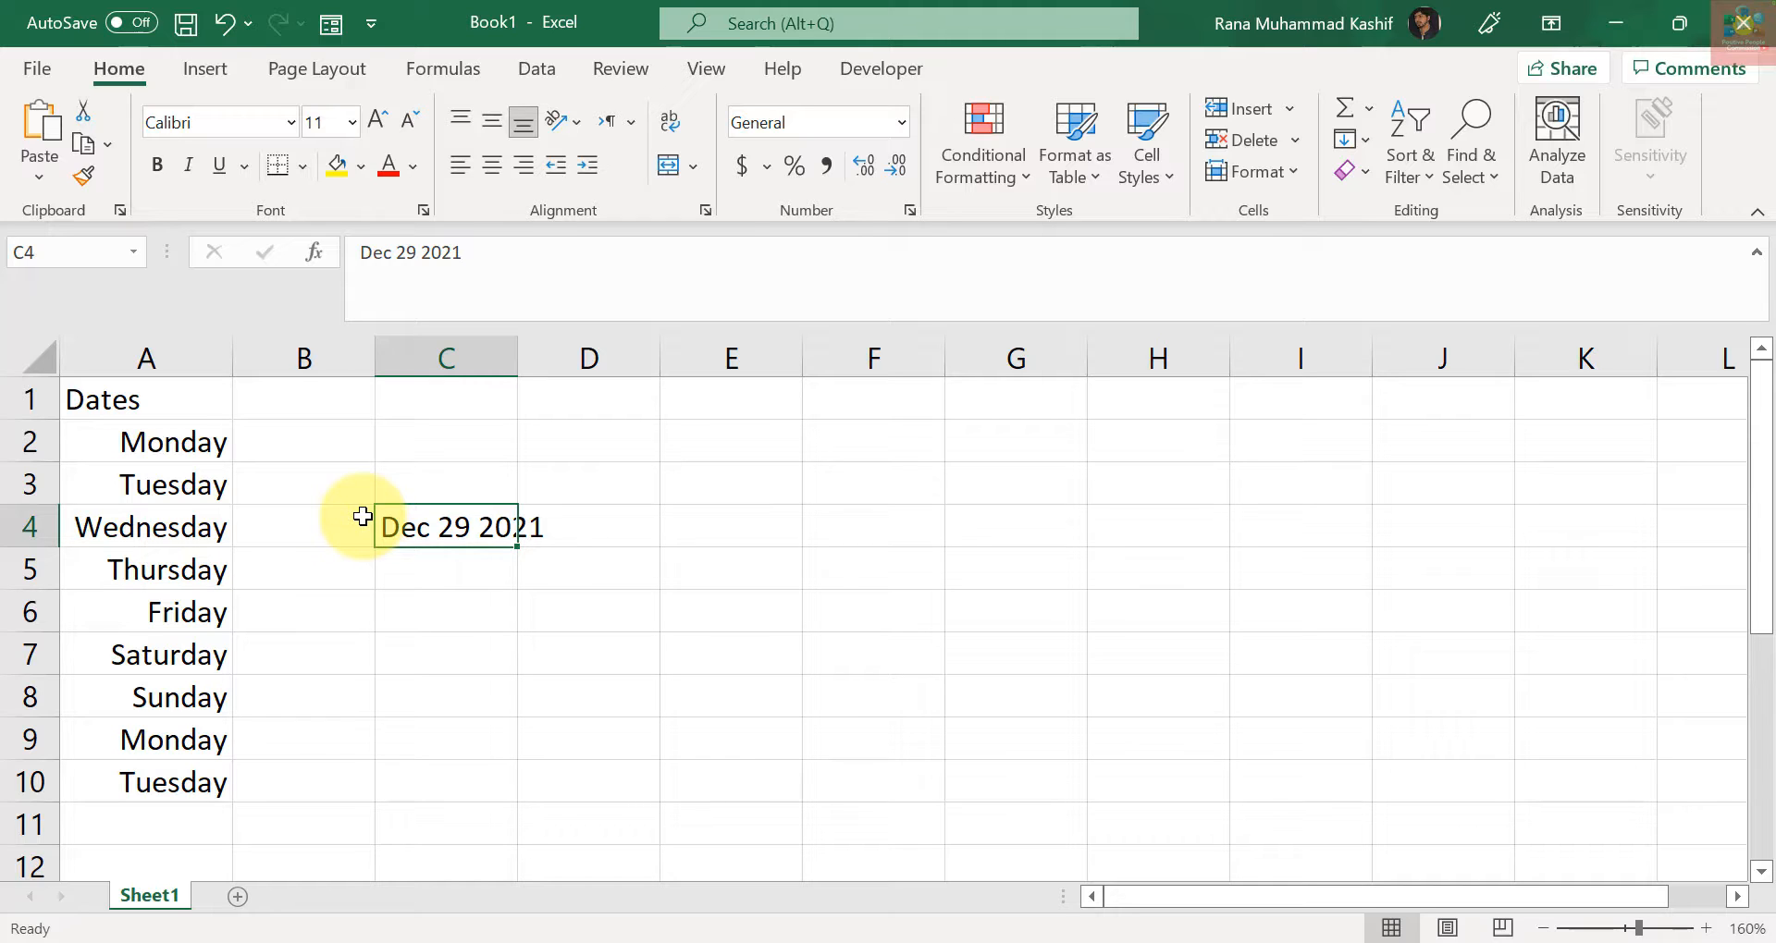
{"action": "key", "text": "Down"}
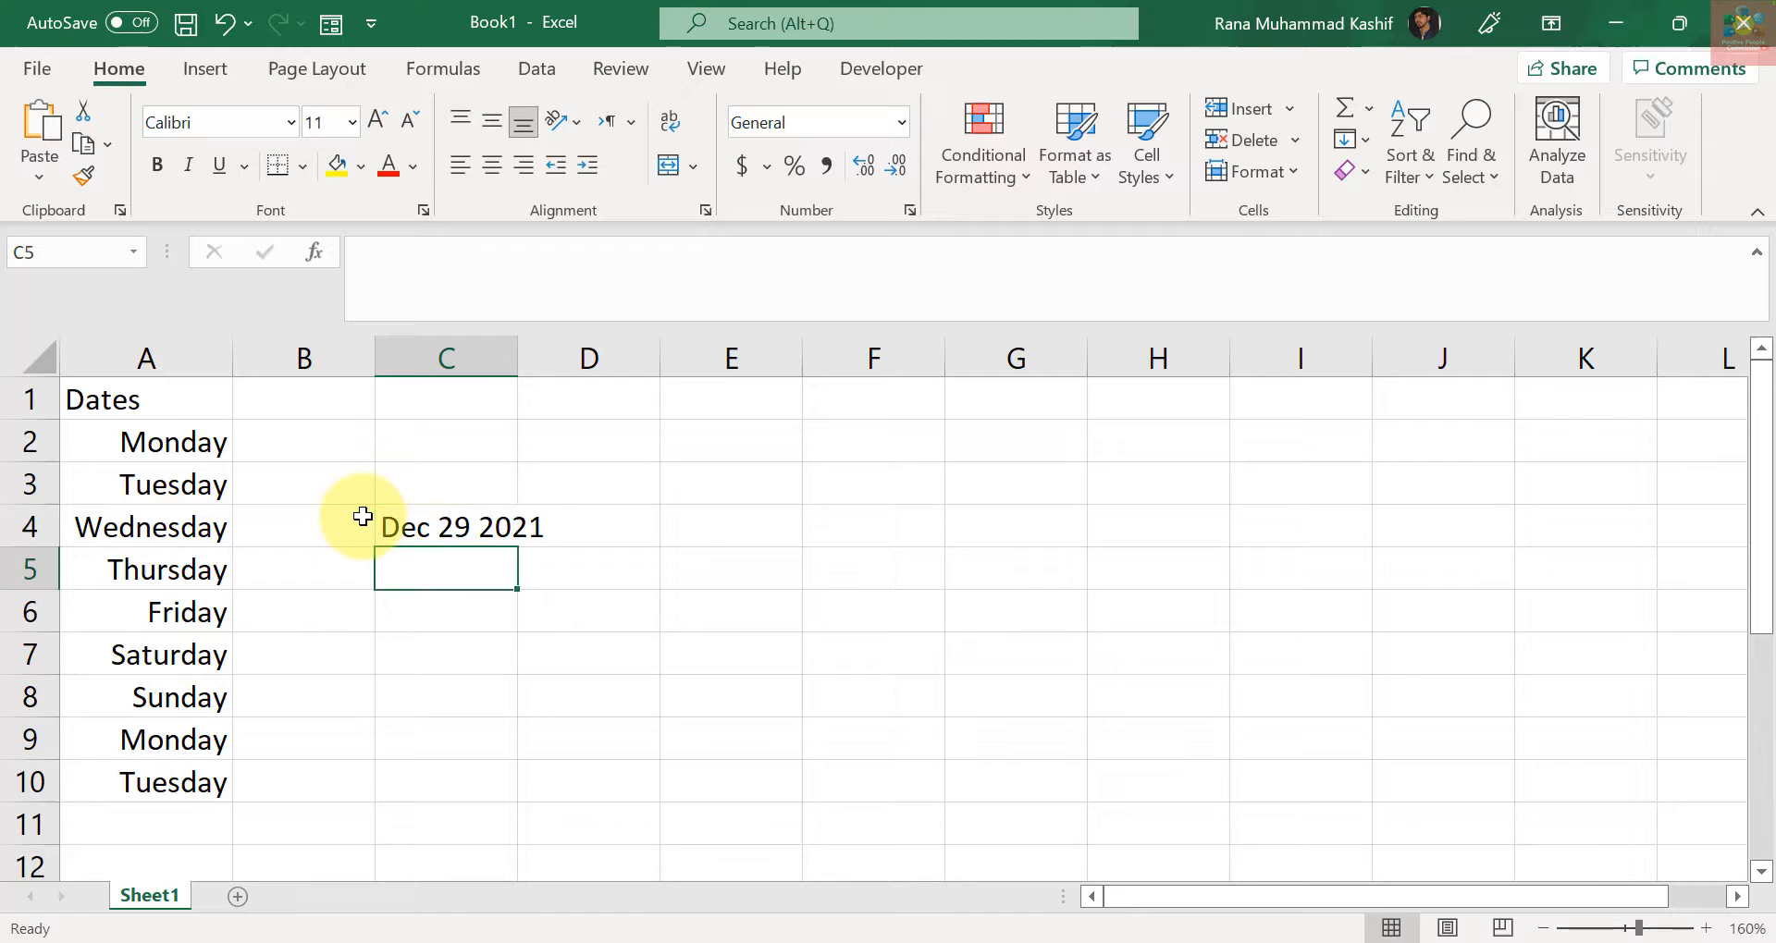
{"action": "key", "text": "Up"}
{"action": "key", "text": "Down"}
{"action": "key", "text": "Down"}
{"action": "key", "text": "Down"}
{"action": "key", "text": "Down"}
{"action": "key", "text": "Down"}
{"action": "key", "text": "Down"}
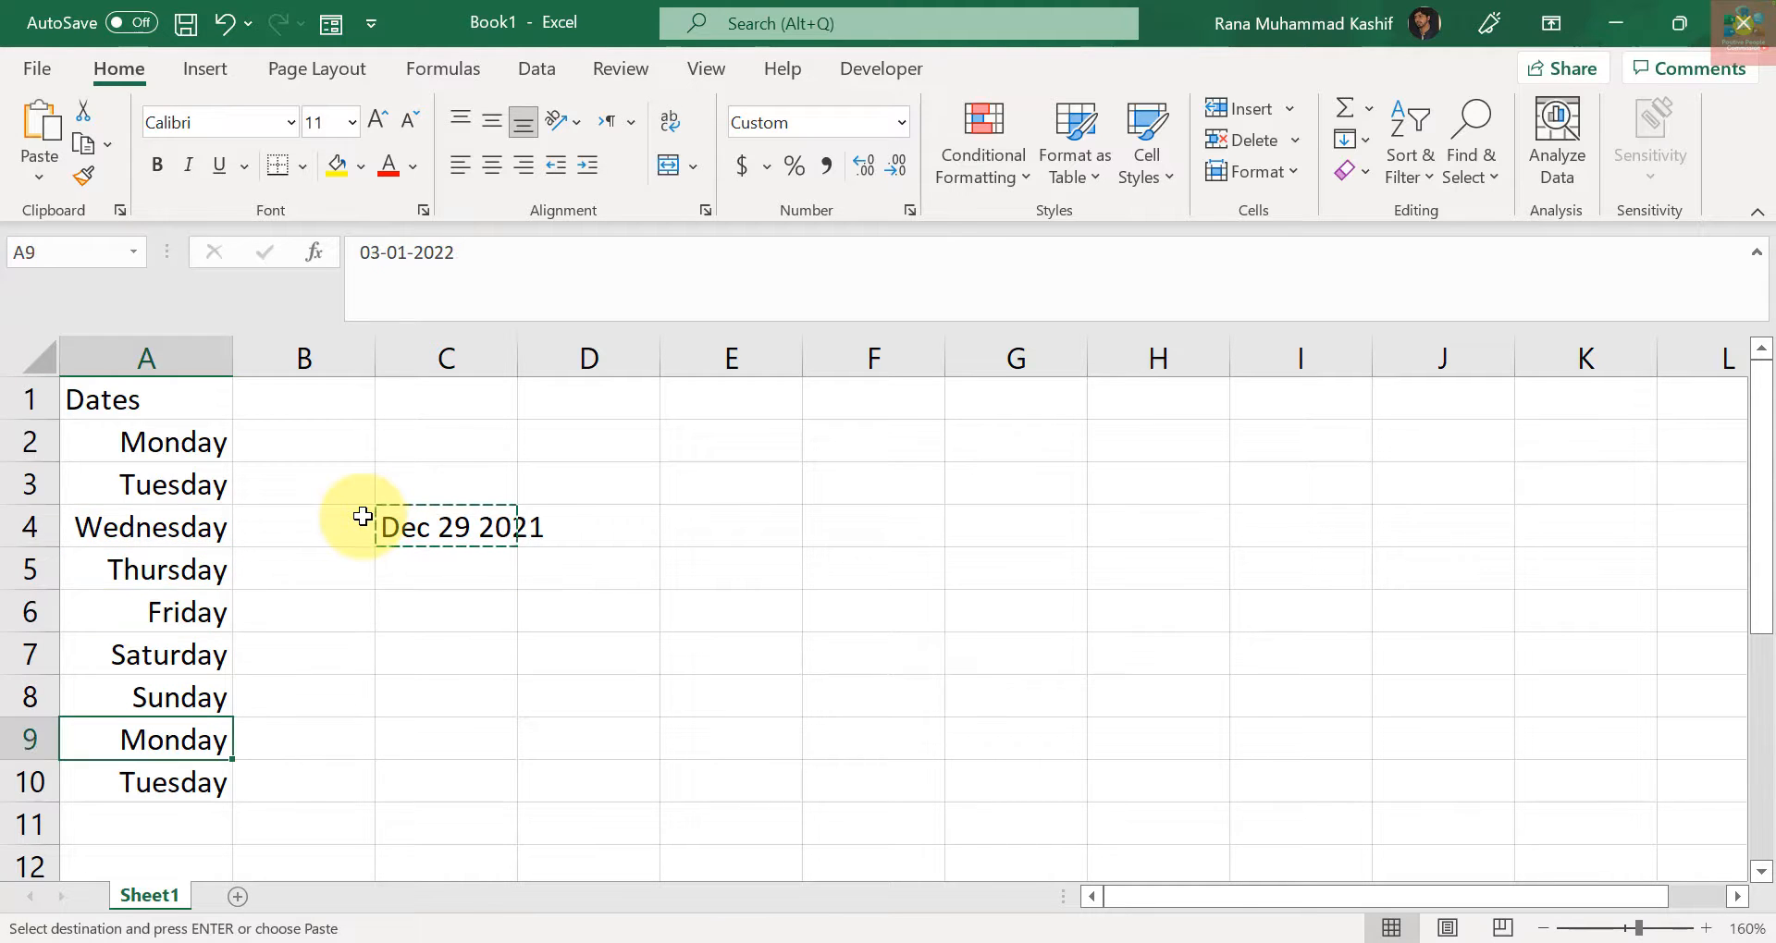
{"action": "key", "text": "Up"}
{"action": "type", "text": "Dec 29 2021"}
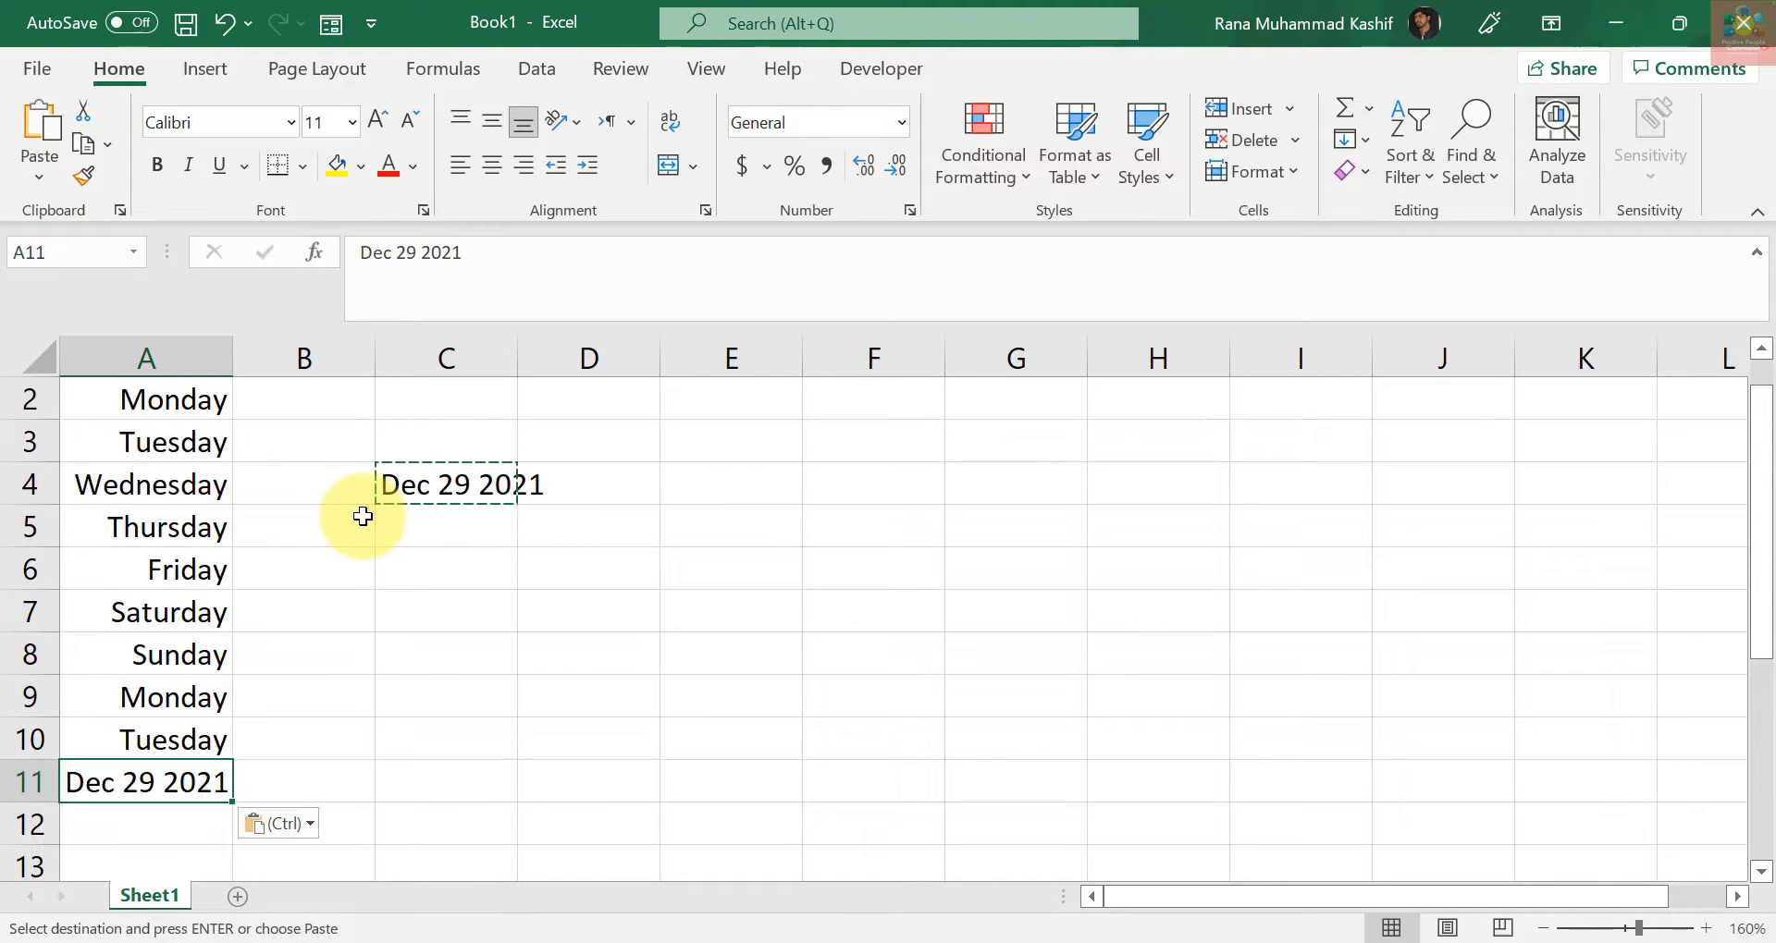
{"action": "key", "text": "Down"}
{"action": "key", "text": "Up"}
{"action": "key", "text": "Up"}
{"action": "key", "text": "Up"}
{"action": "key", "text": "Up"}
{"action": "key", "text": "Up"}
{"action": "key", "text": "Up"}
{"action": "key", "text": "Up"}
{"action": "key", "text": "Up"}
{"action": "key", "text": "Up"}
{"action": "key", "text": "Up"}
{"action": "key", "text": "Up"}
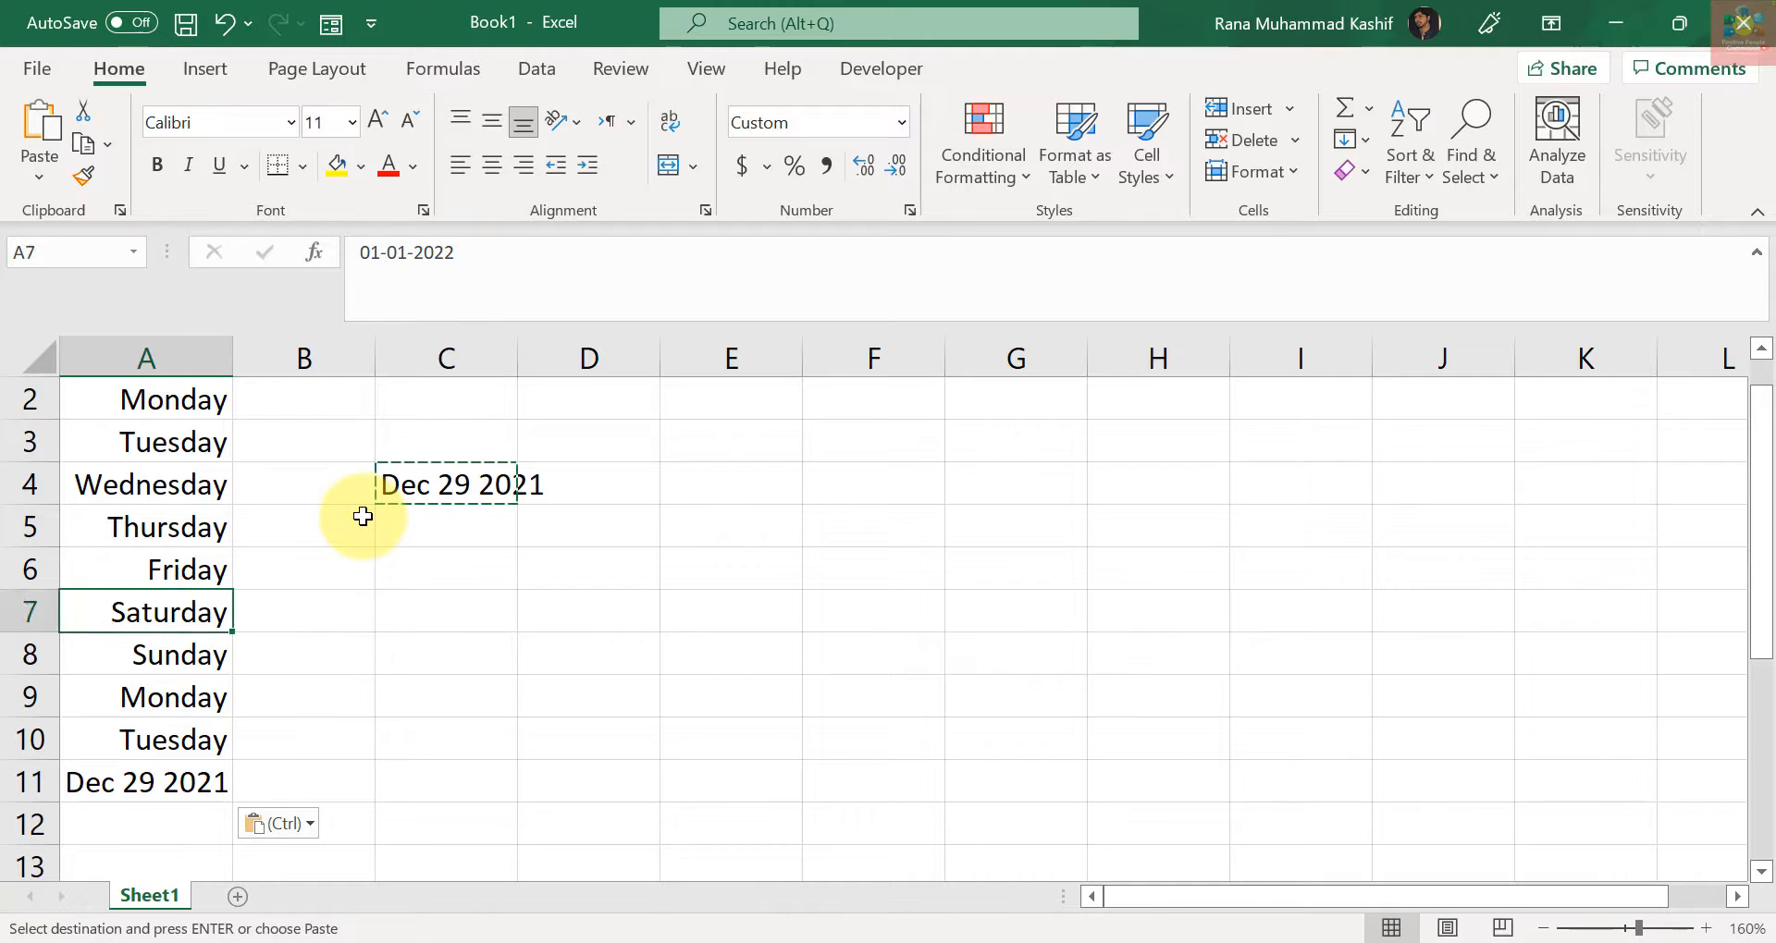
Undo the paste in A11, the text entry in C4 and the custom number format on column A.
{"action": "key", "text": "ctrl+z"}
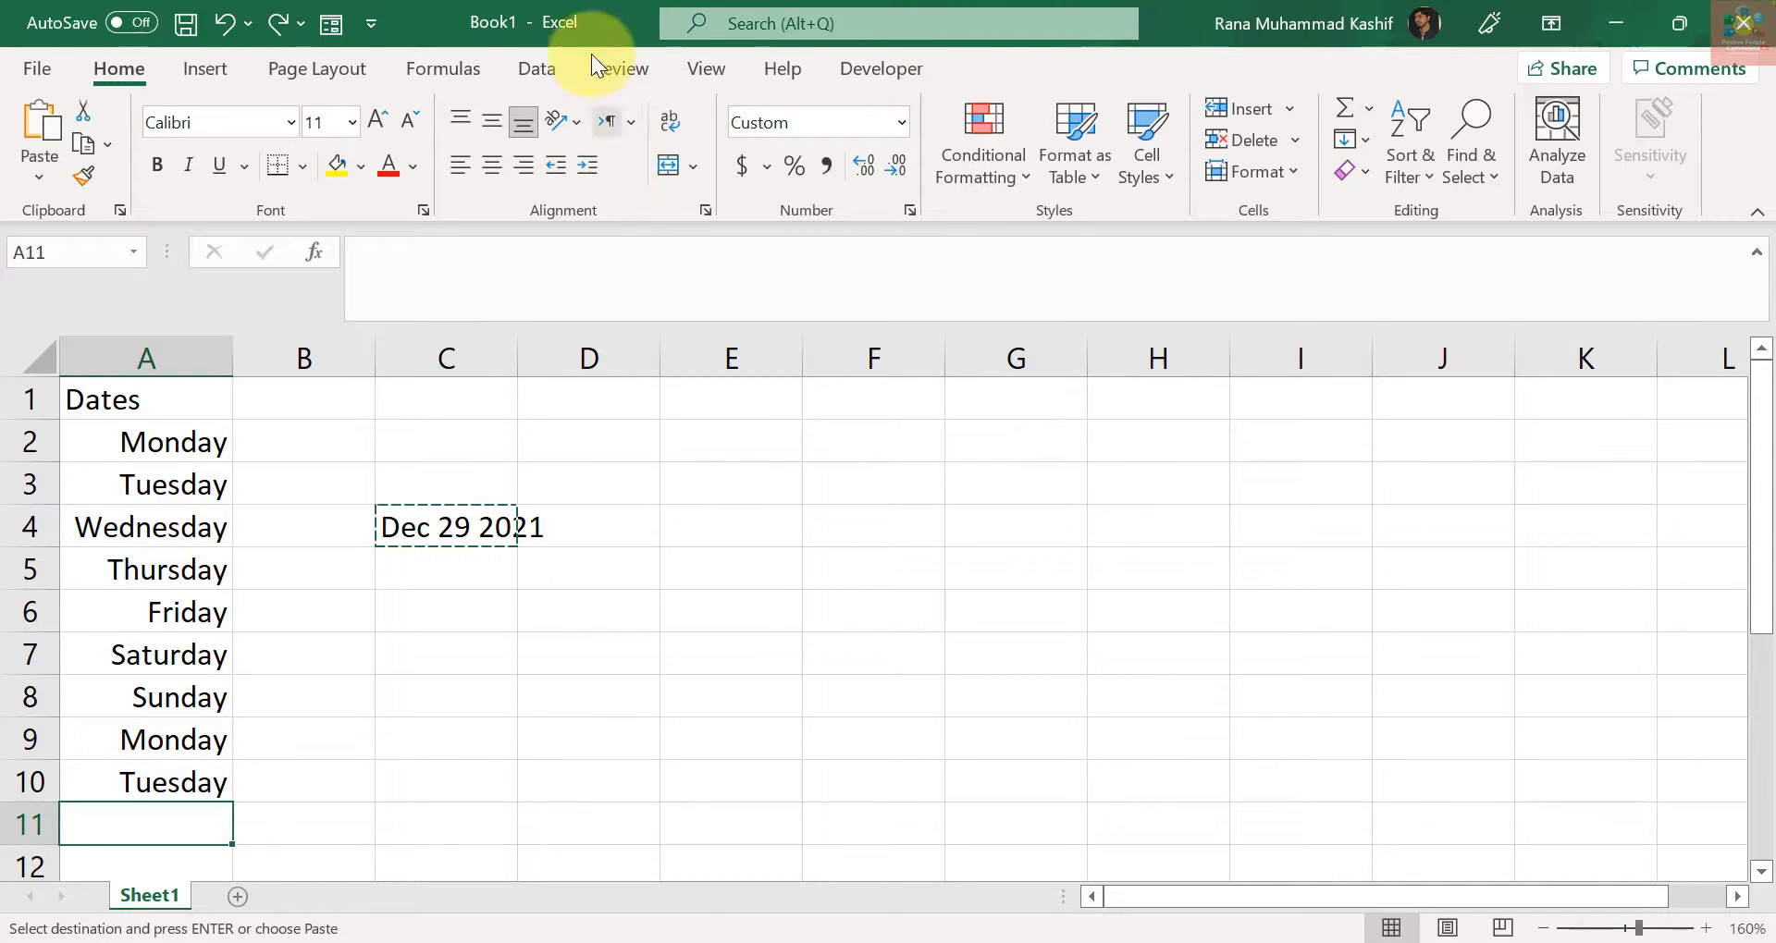
{"action": "left_click", "coordinate": [176, 467]}
{"action": "key", "text": "ctrl+z"}
{"action": "key", "text": "Left"}
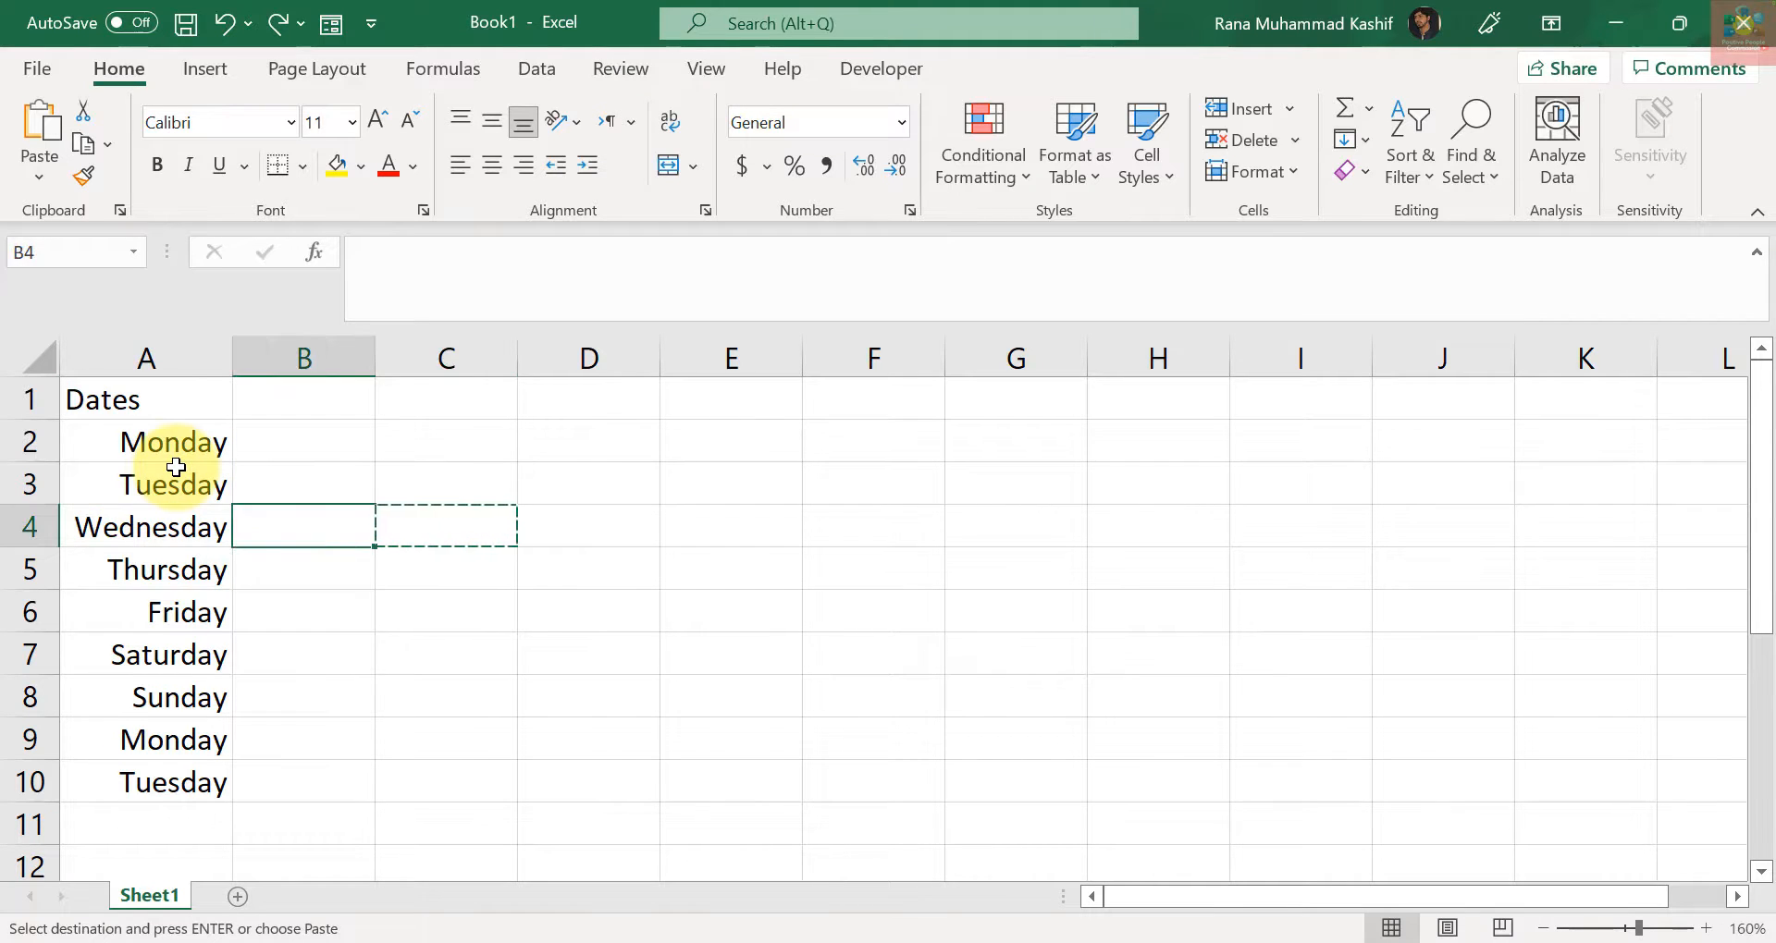
{"action": "key", "text": "ctrl+z"}
{"action": "left_click", "coordinate": [175, 469]}
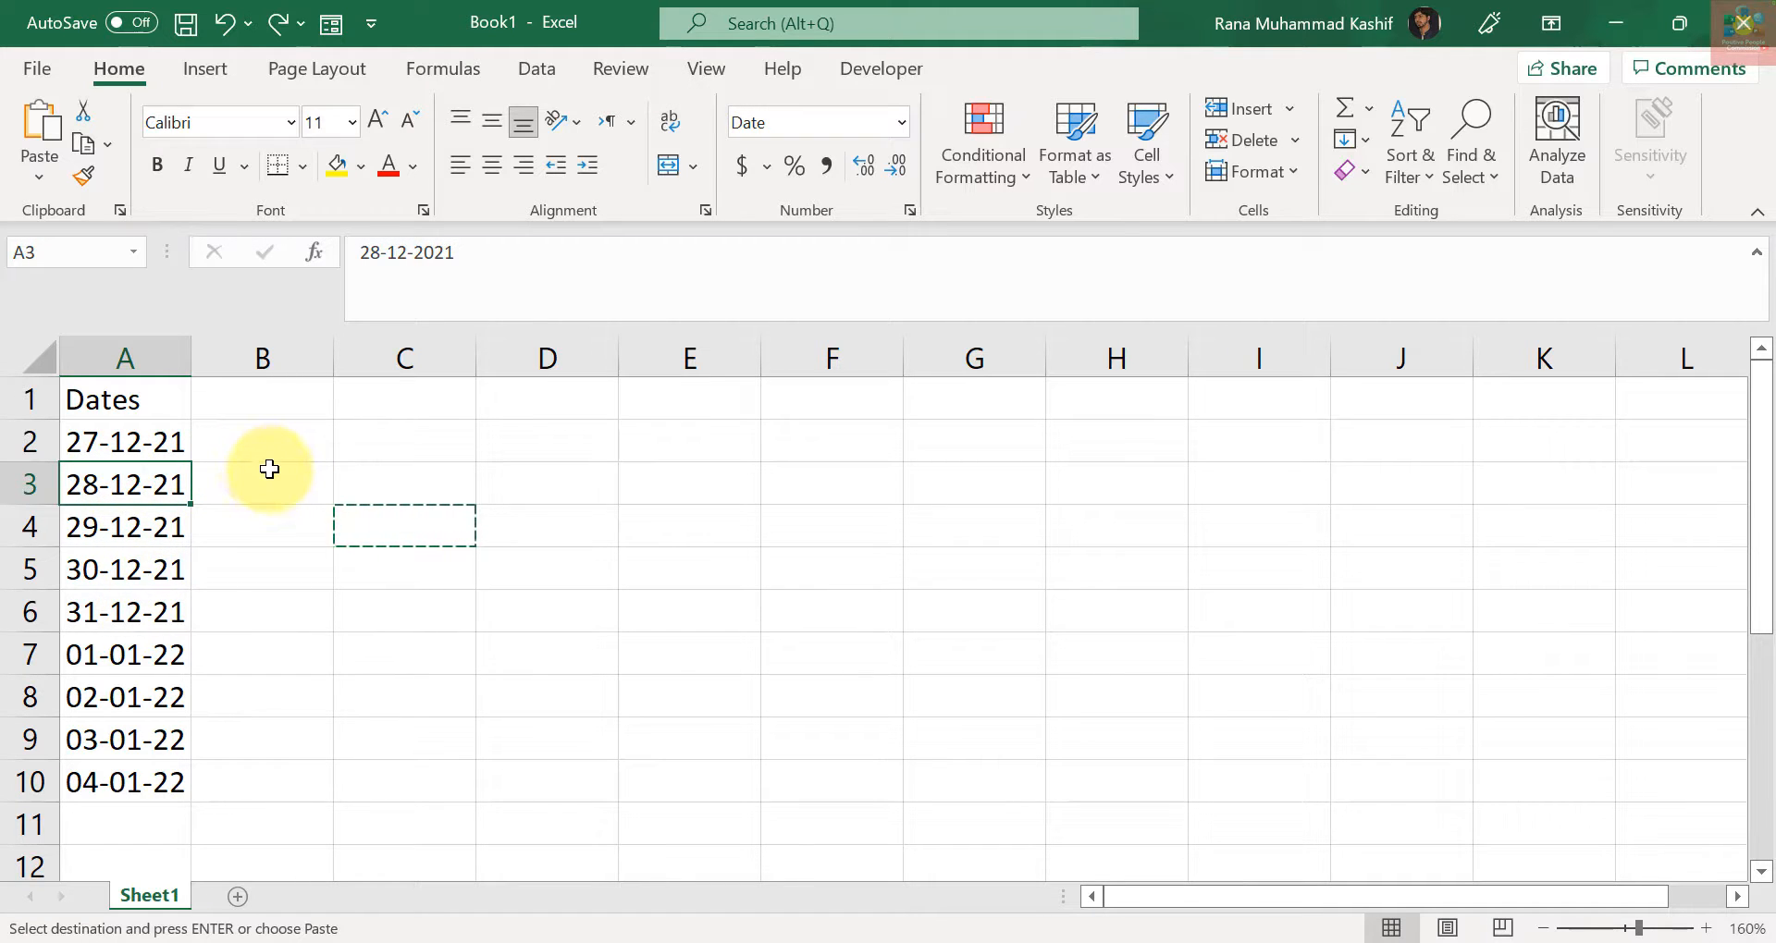
Enter the formula =TEXT(A2,"dddd") in cell B2 and fill it down to B10.
{"action": "left_click", "coordinate": [253, 439]}
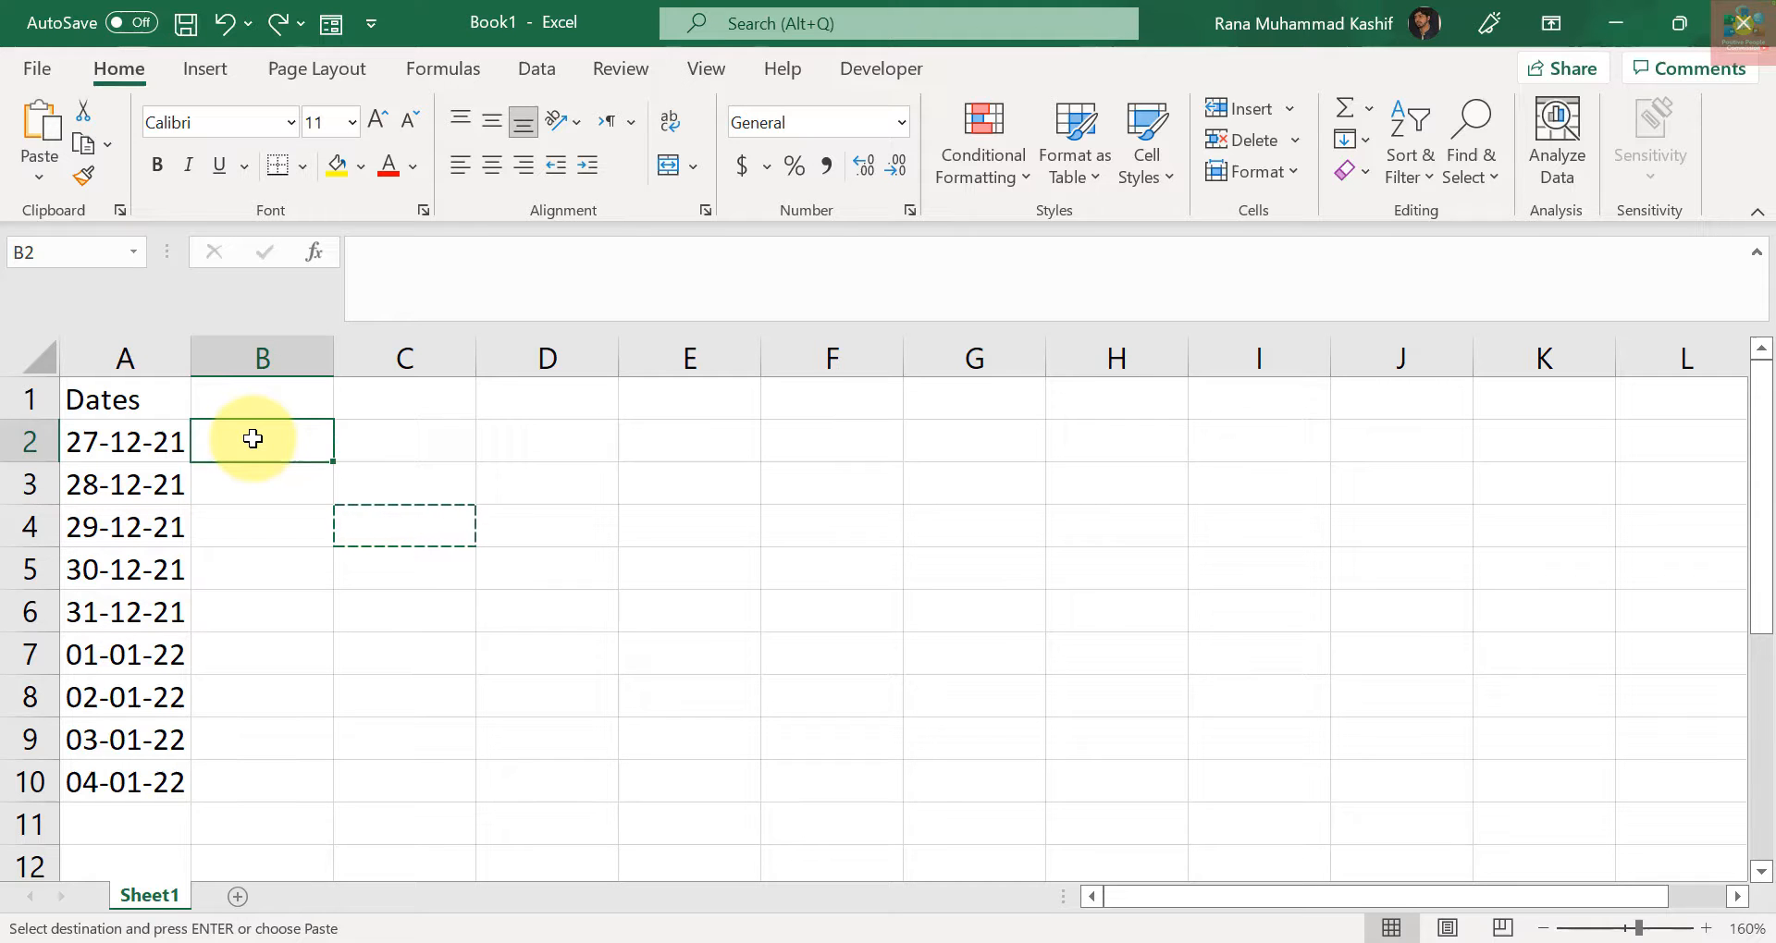
{"action": "type", "text": "=te"}
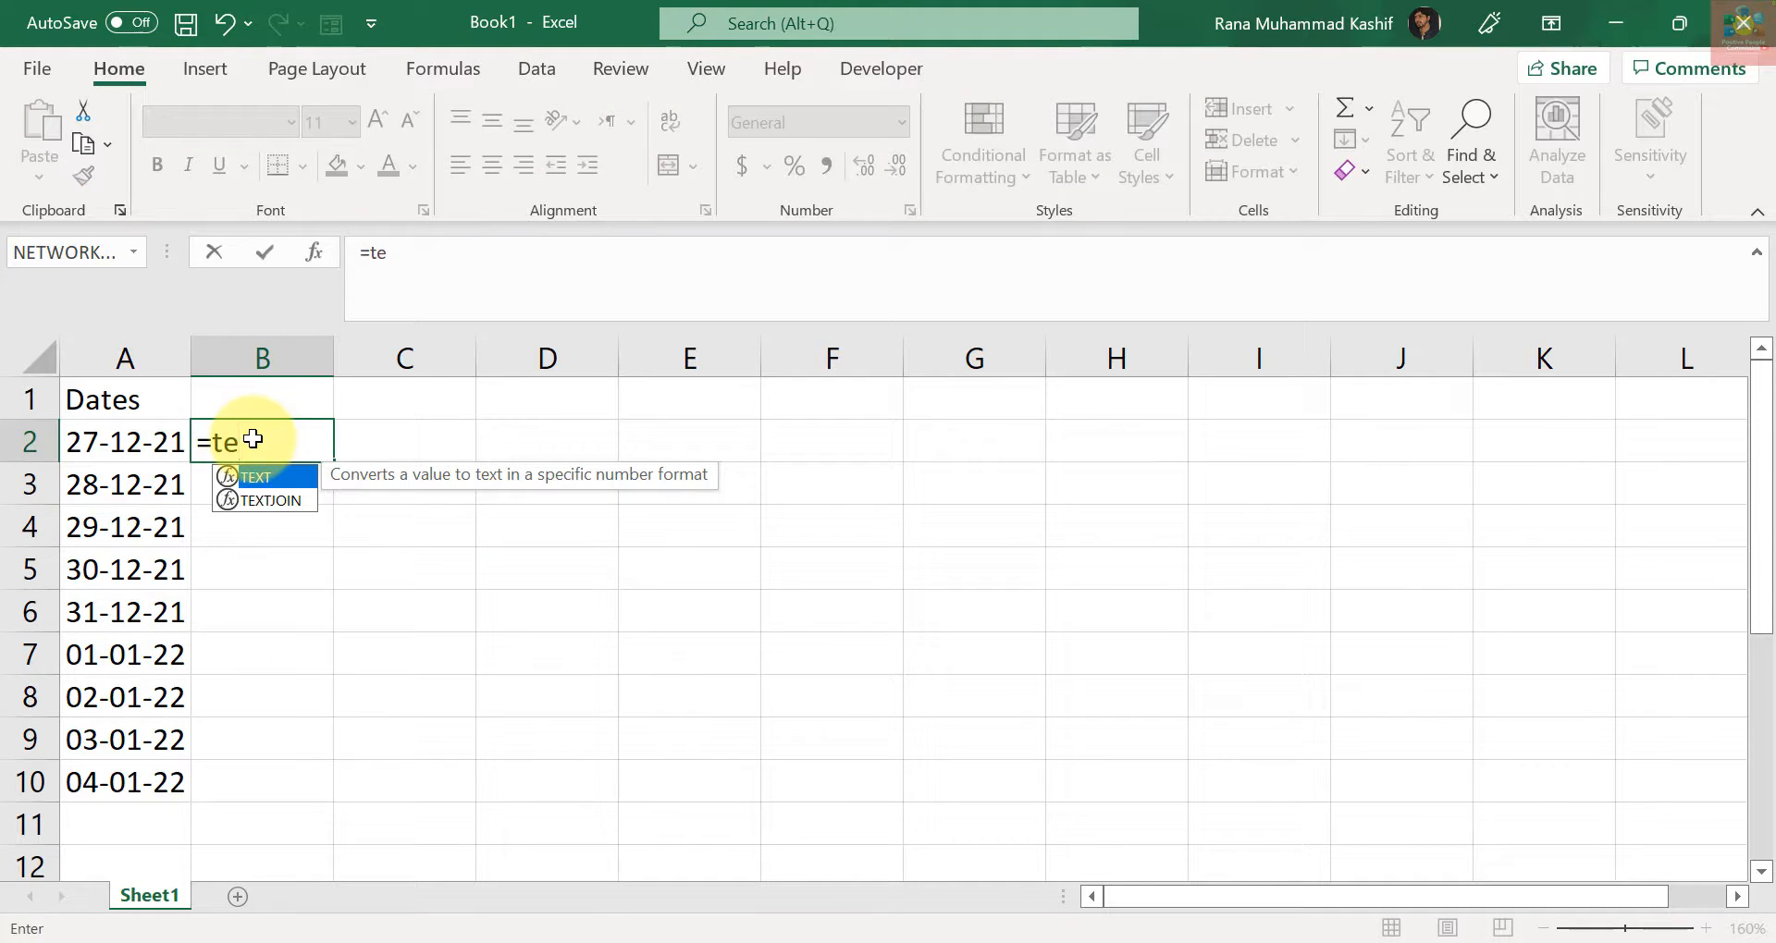
{"action": "key", "text": "Tab"}
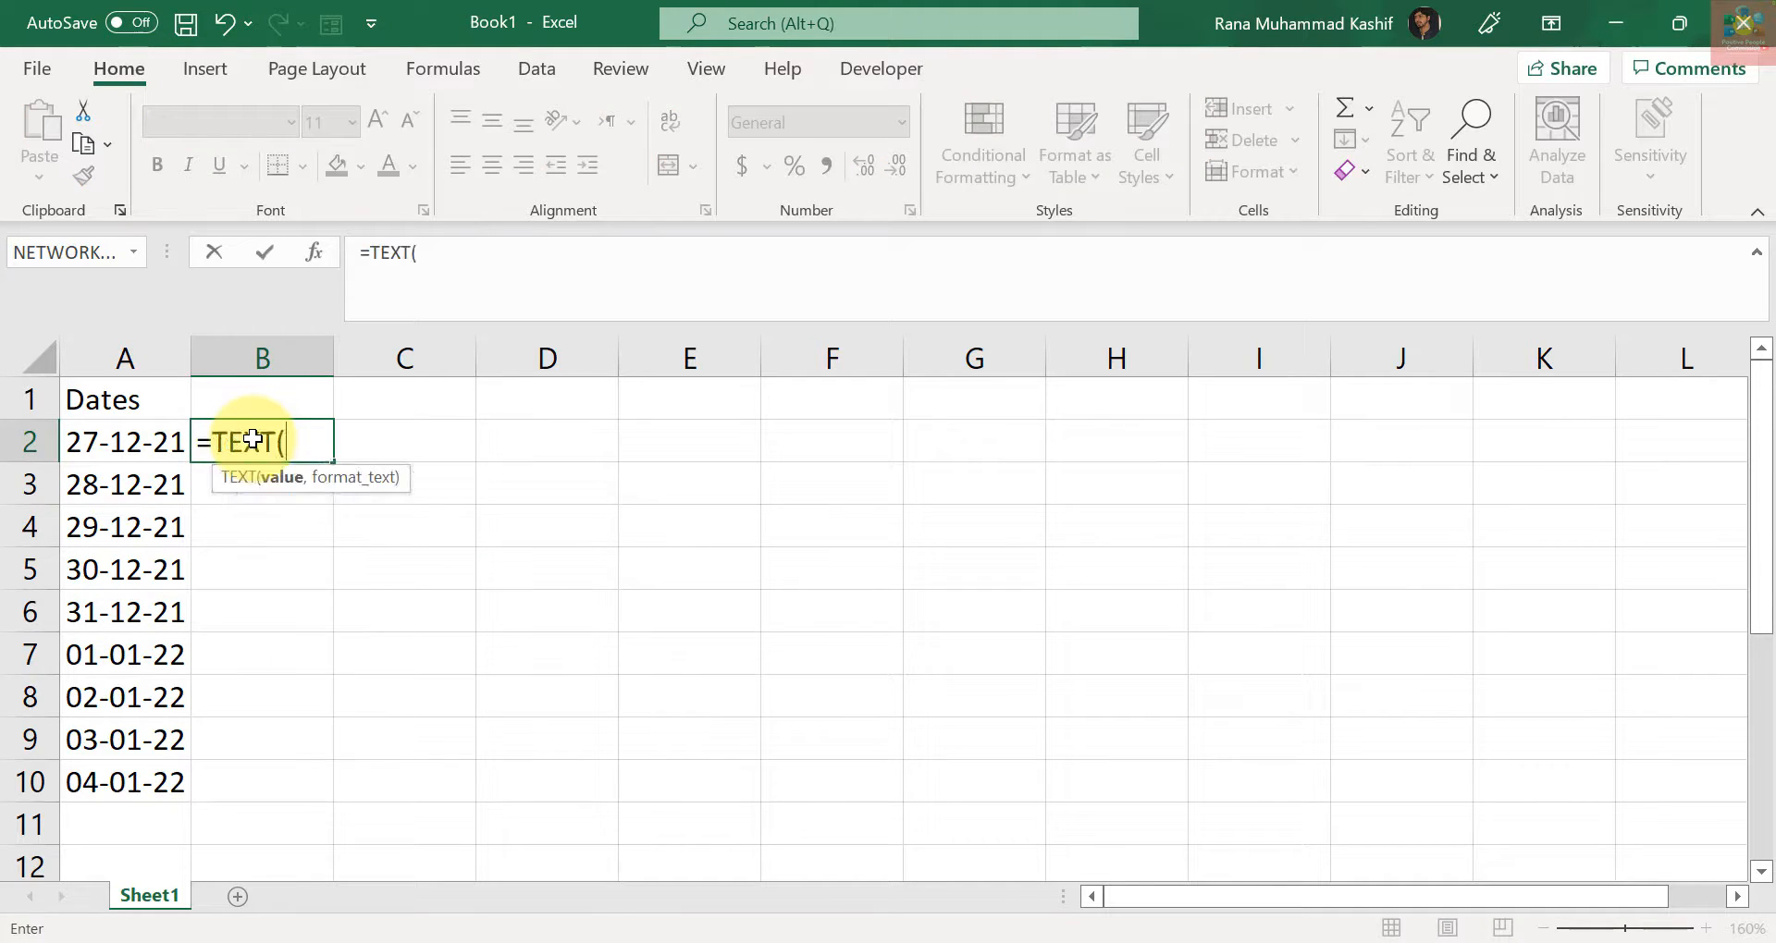
{"action": "left_click", "coordinate": [130, 435]}
{"action": "type", "text": ","}
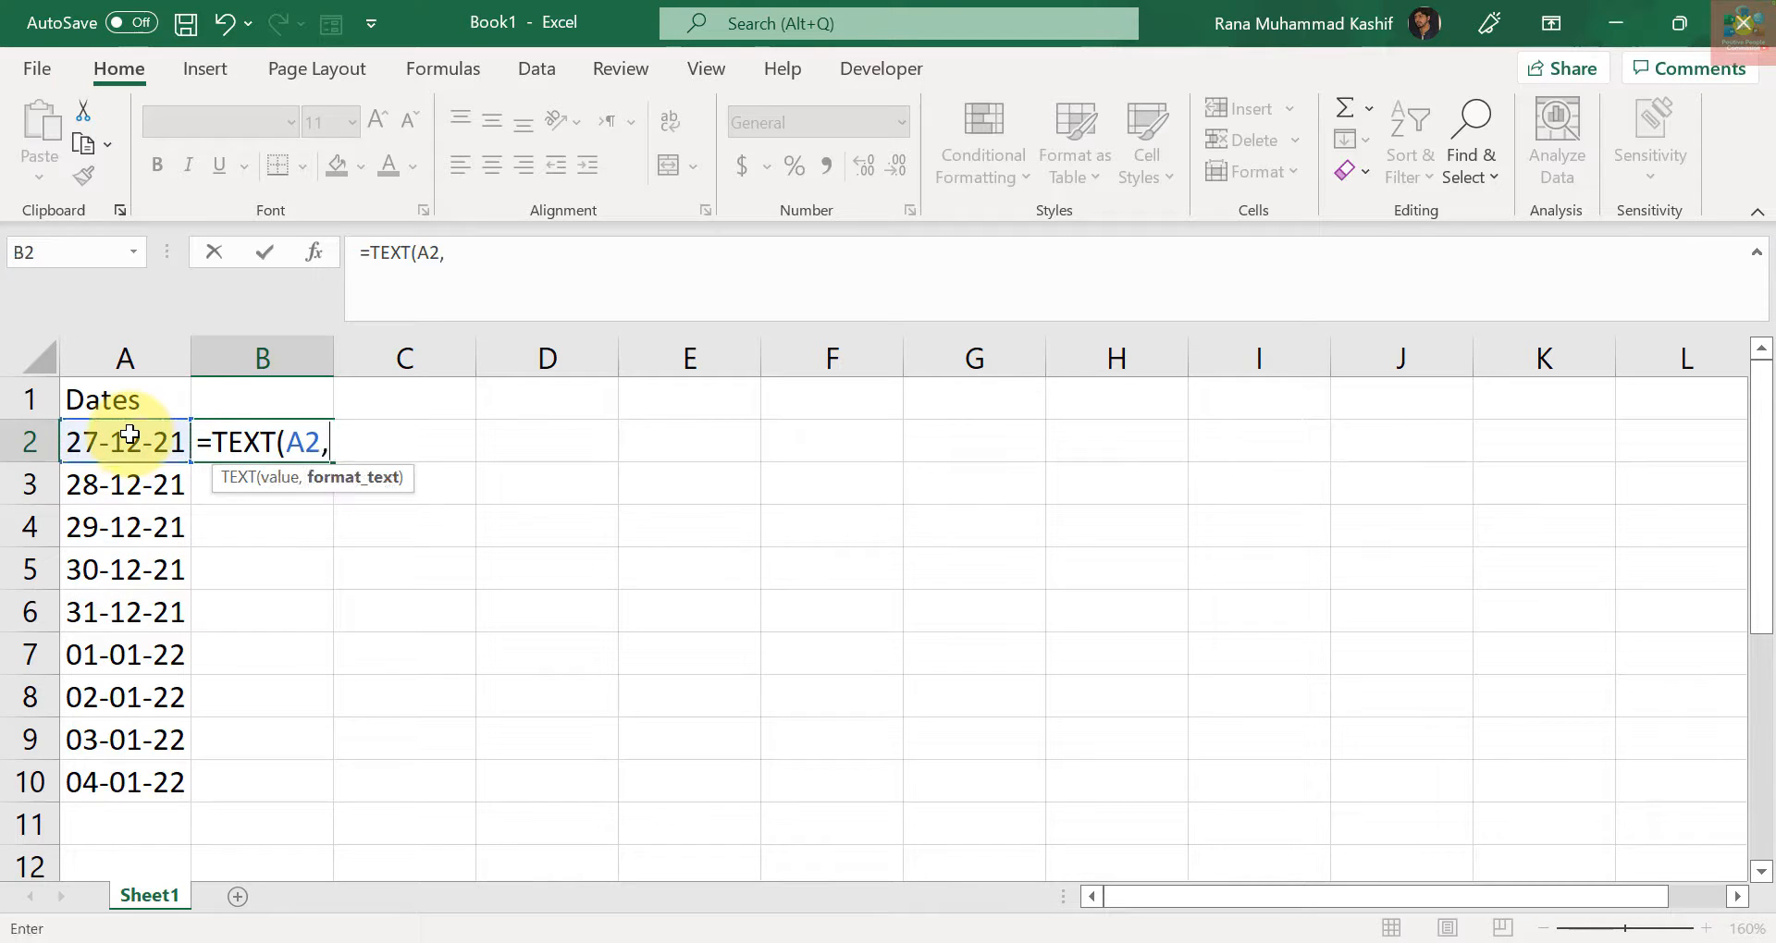
{"action": "type", "text": "\"dddd"}
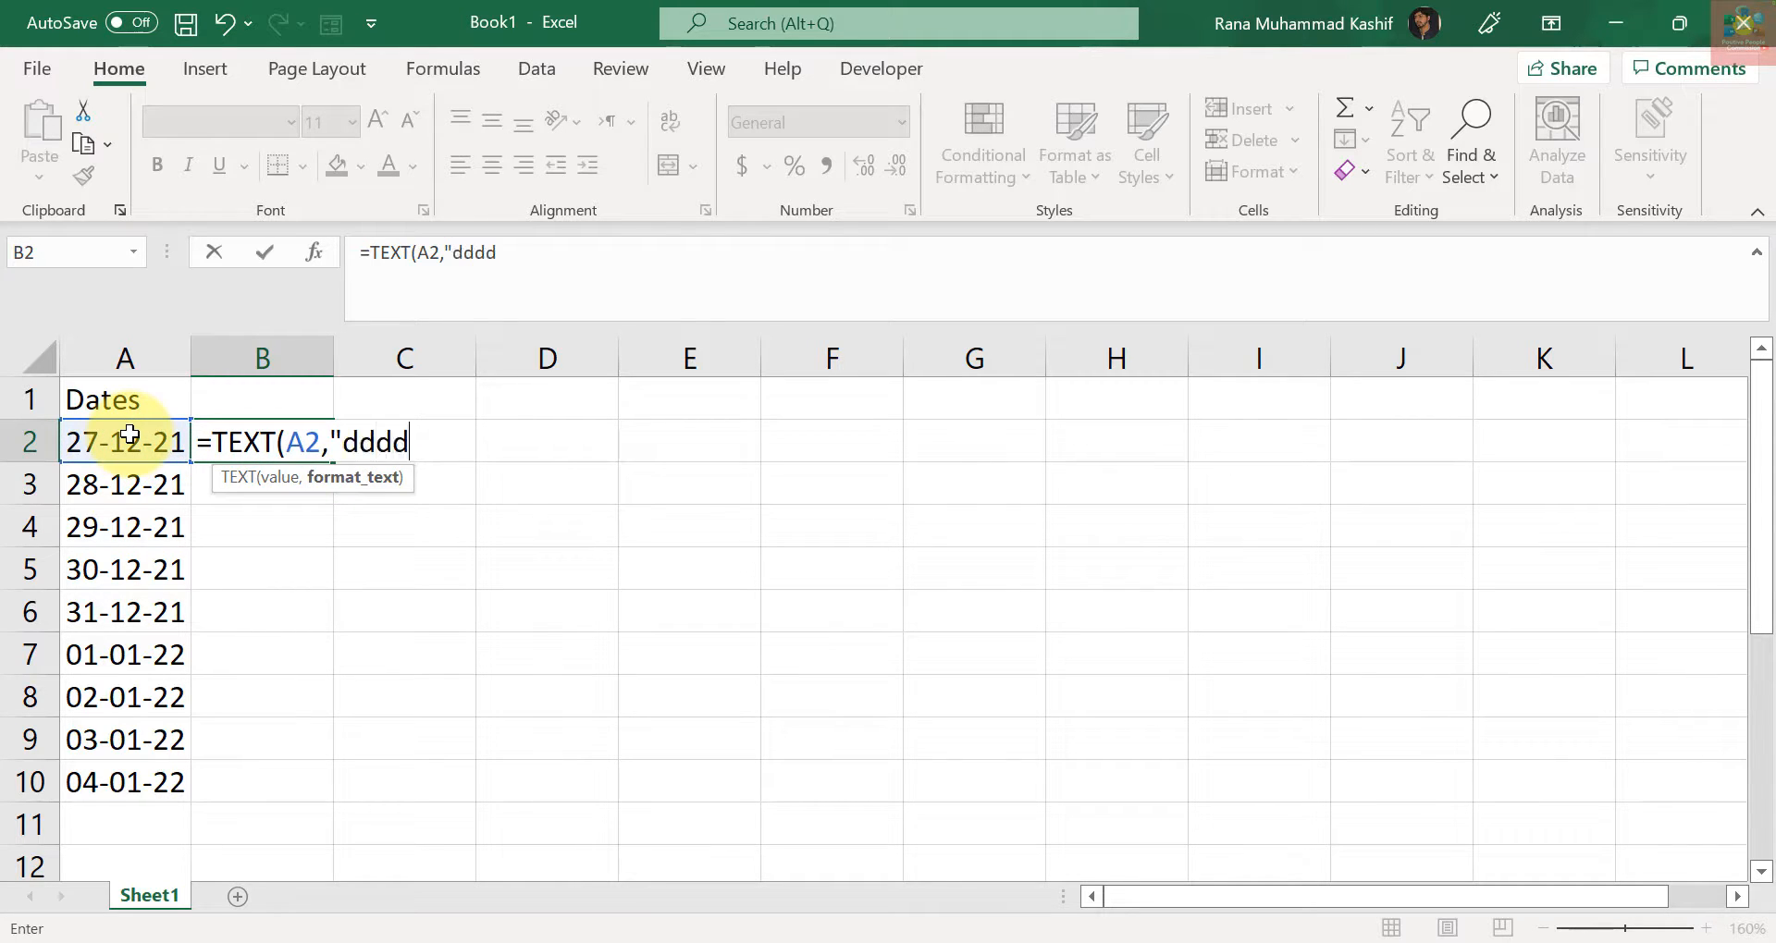
{"action": "type", "text": "\")"}
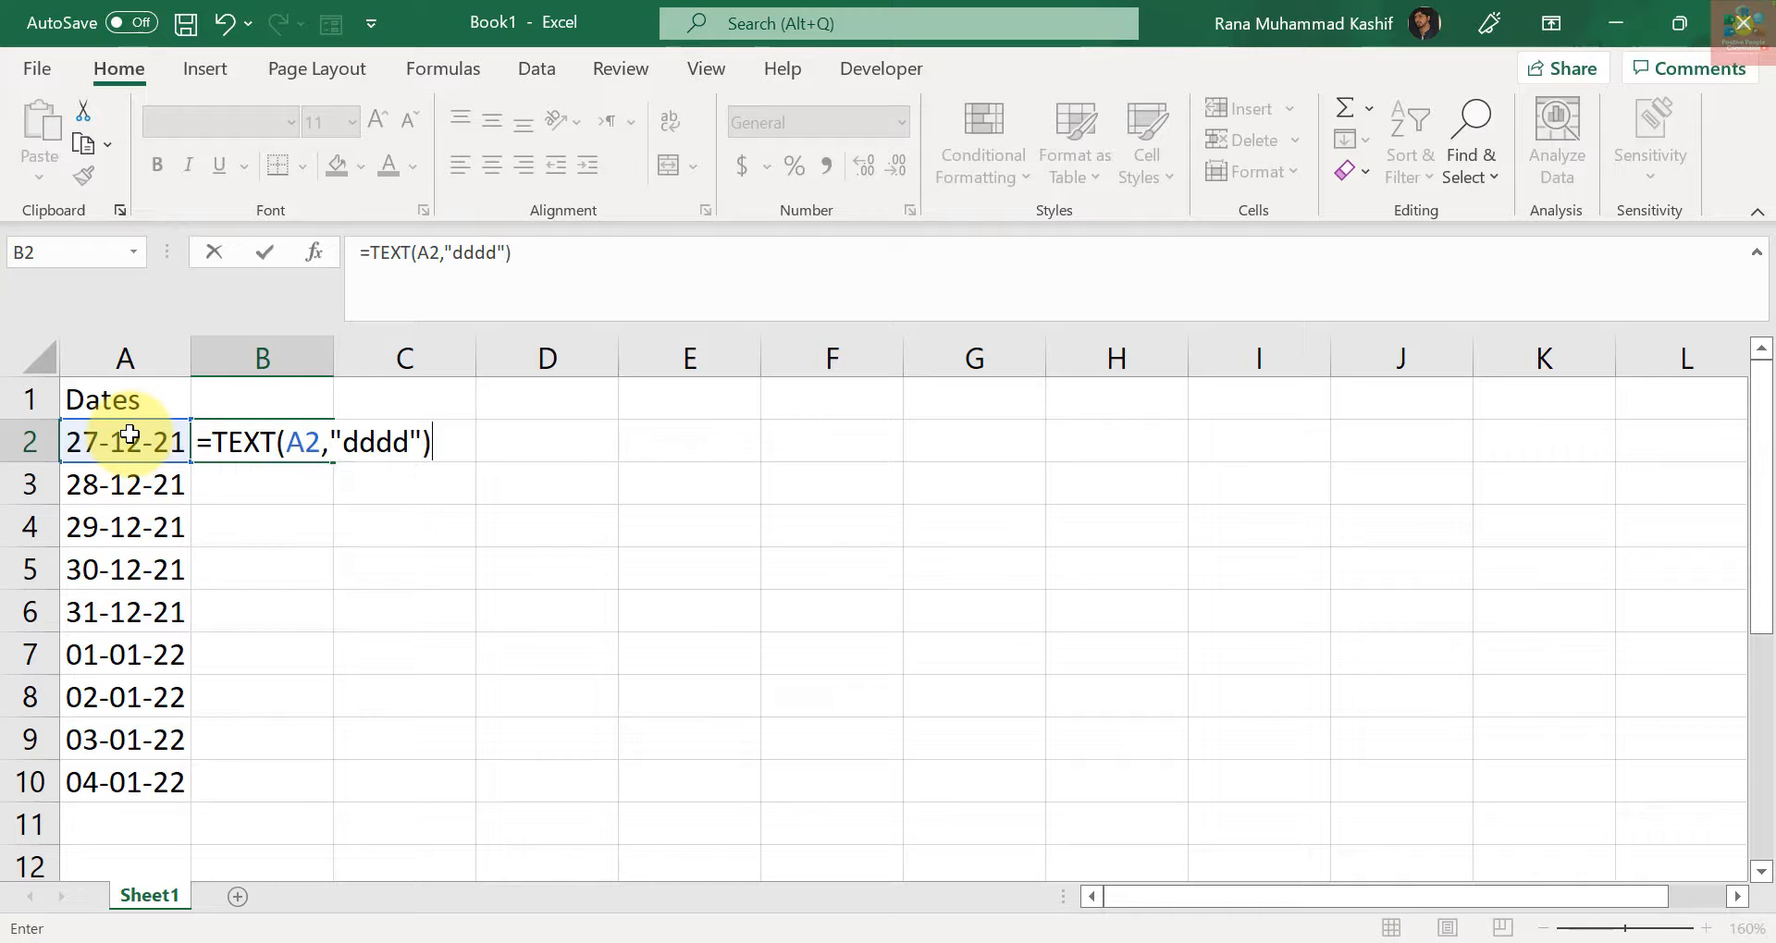
{"action": "key", "text": "ctrl+Return"}
{"action": "double_click", "coordinate": [333, 462]}
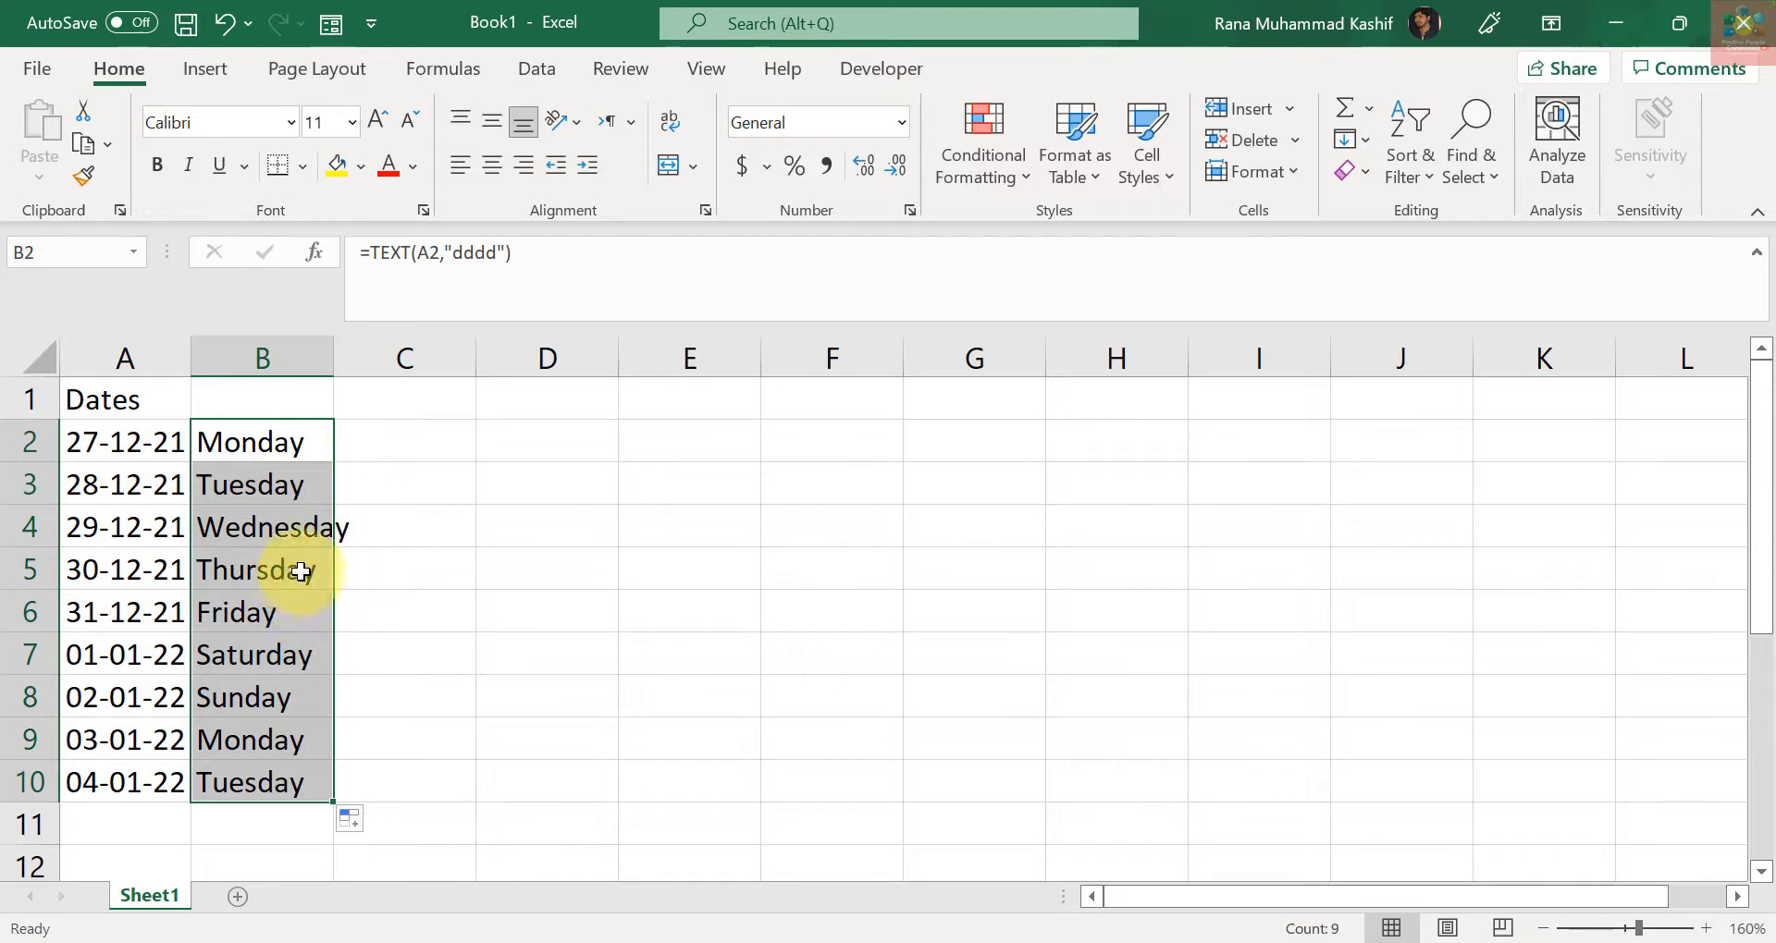